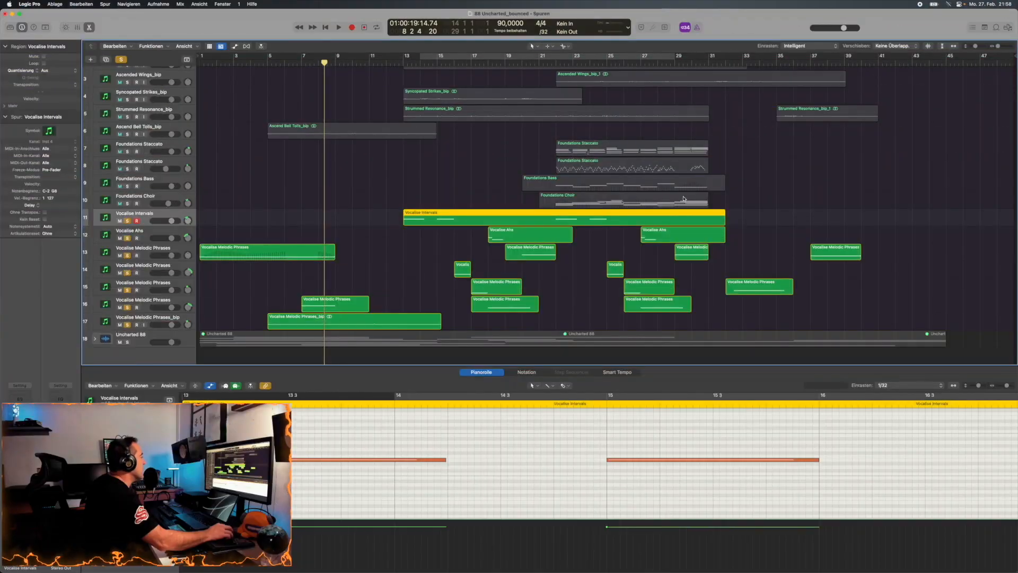
Step: Open the Vocalise Intervals instrument window, move it clear of the upper tracks, and start playback from bar 13
key("v")
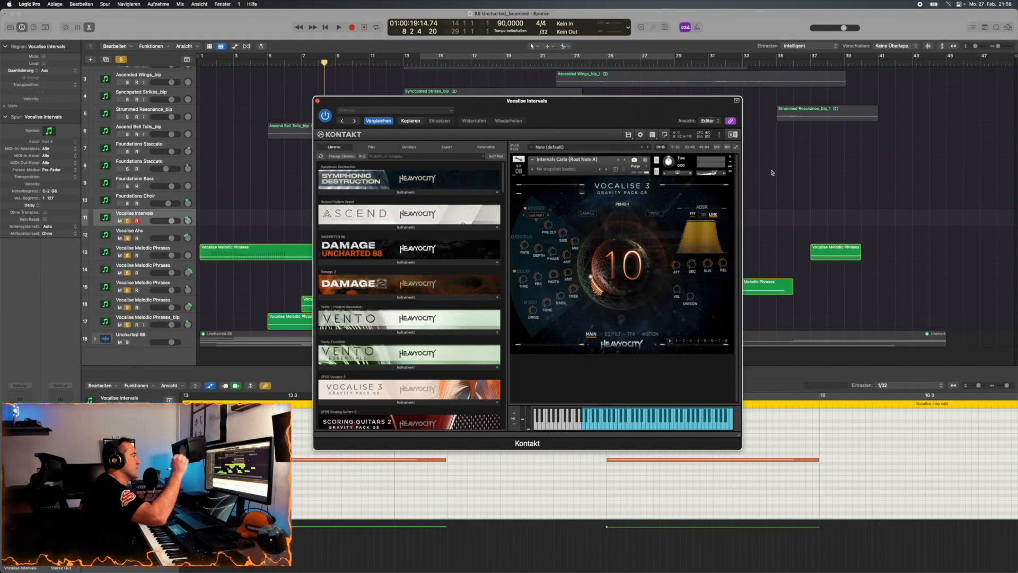
left_click_drag(641, 112, 876, 245)
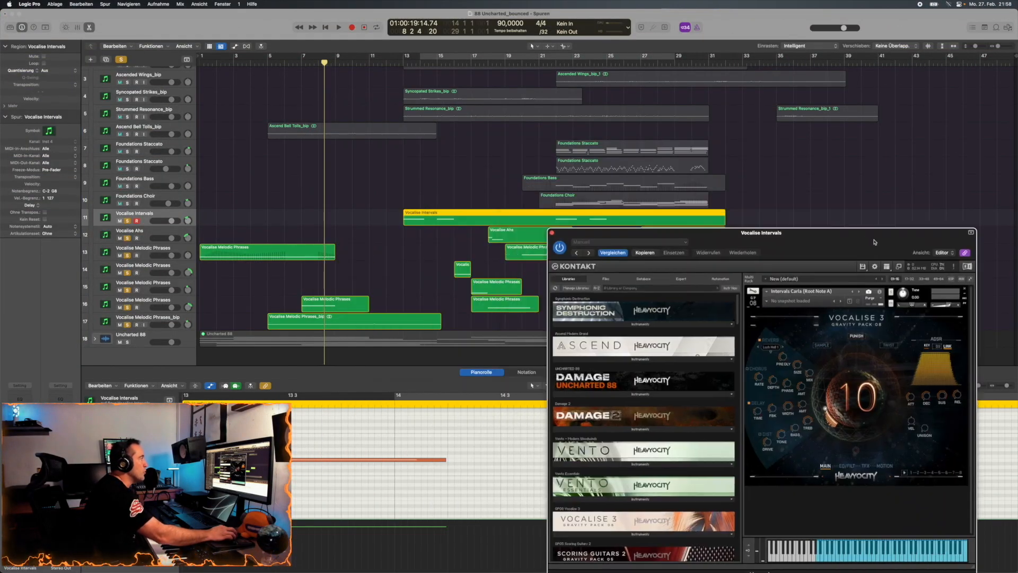
left_click_drag(806, 245, 794, 275)
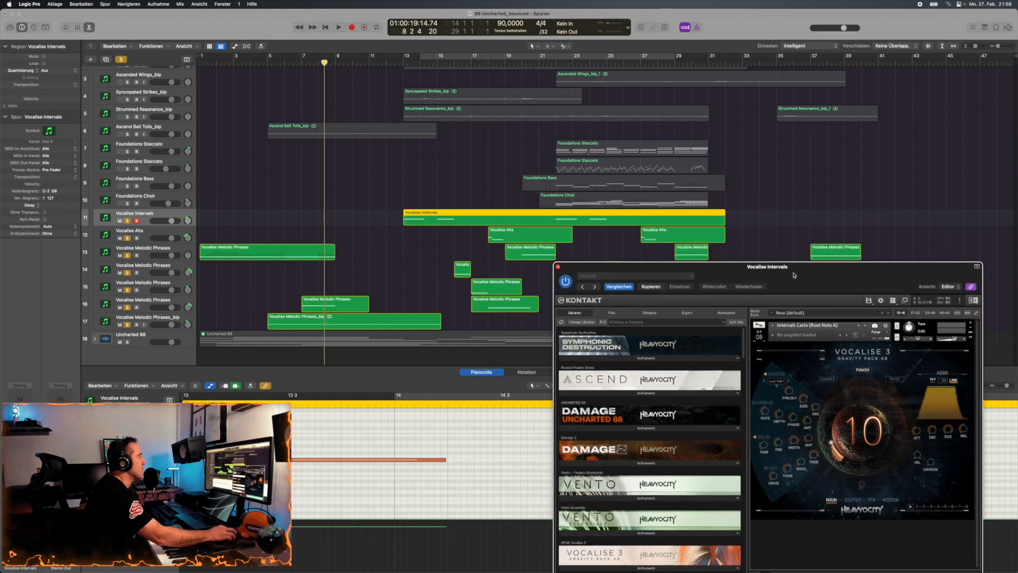
left_click(403, 65)
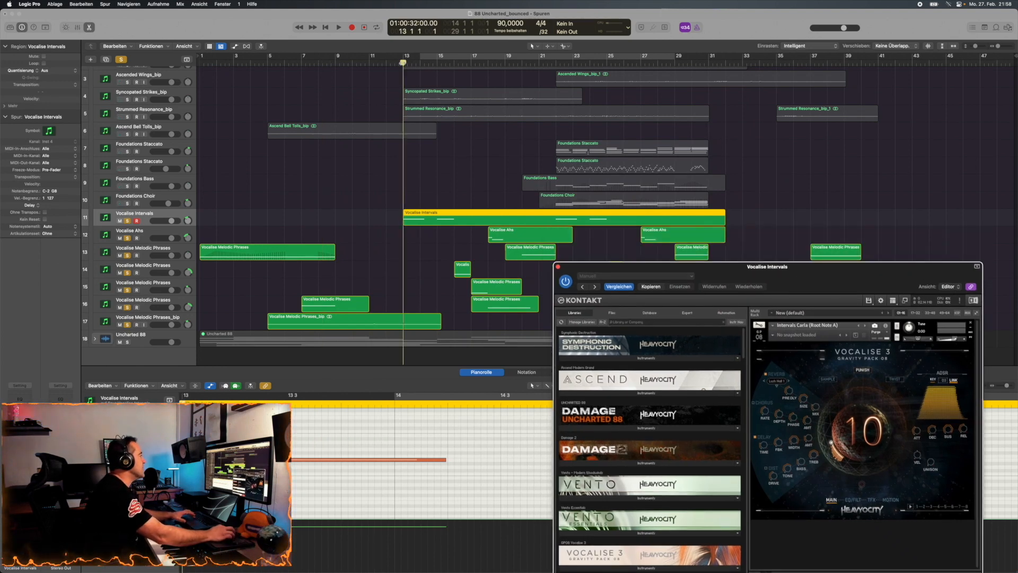
key("space")
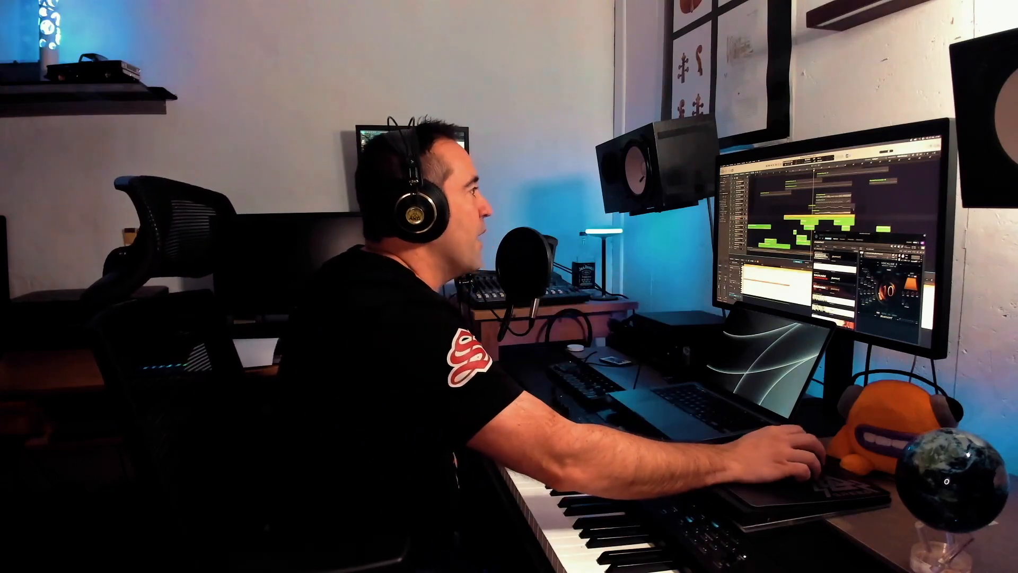
Step: Add the Ascended Wings, Syncopated Strikes and Strummed Resonance tracks to the solo and uncover the vocal regions behind the instrument window
scroll(817, 212, "up", 2)
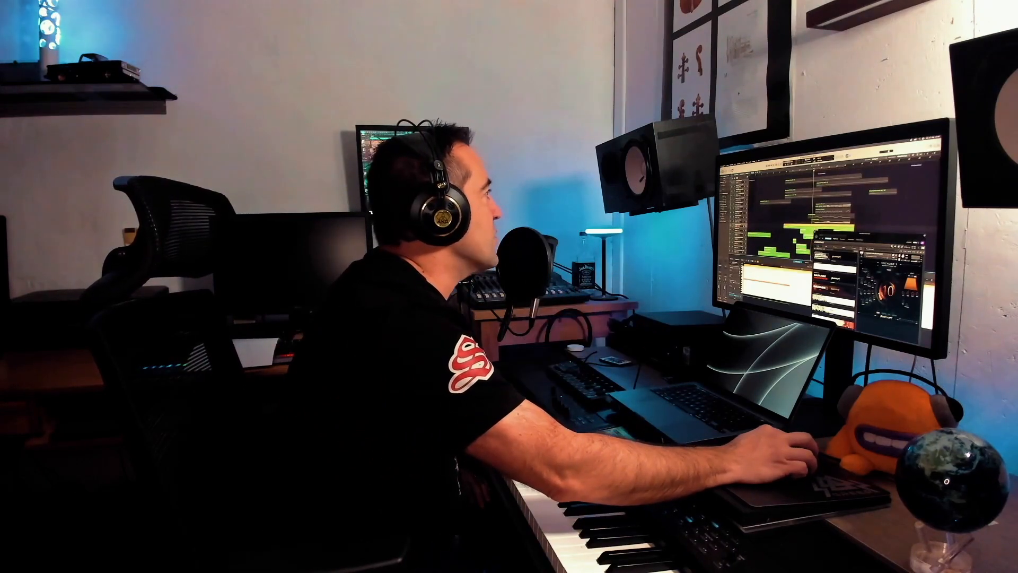
left_click(741, 185)
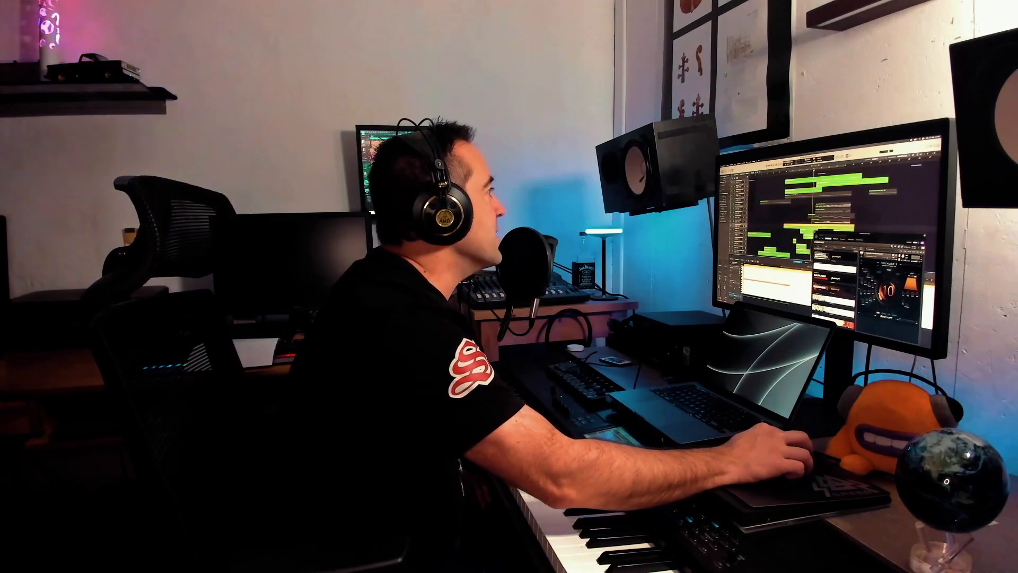
left_click(740, 196)
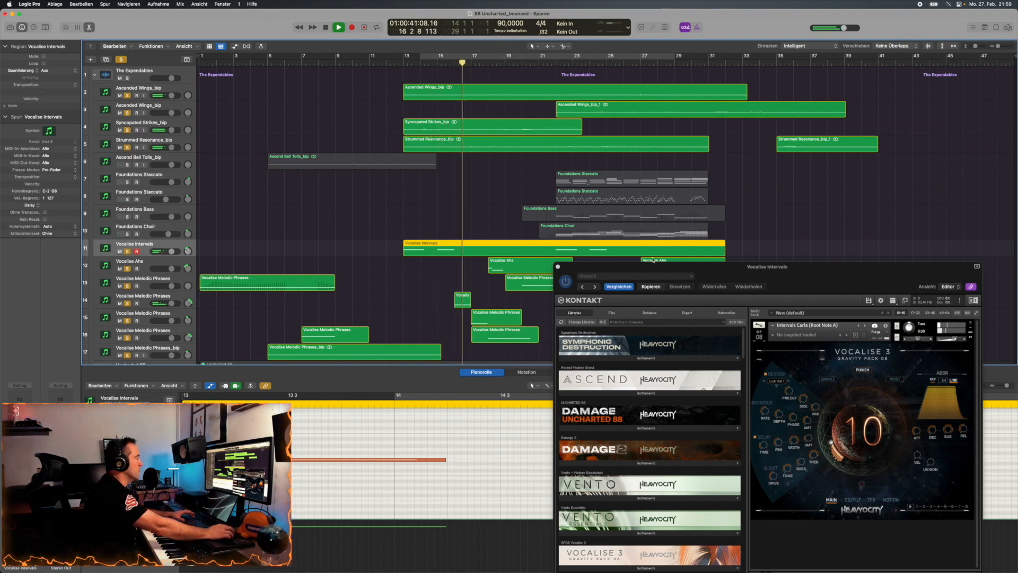
left_click_drag(703, 269, 698, 296)
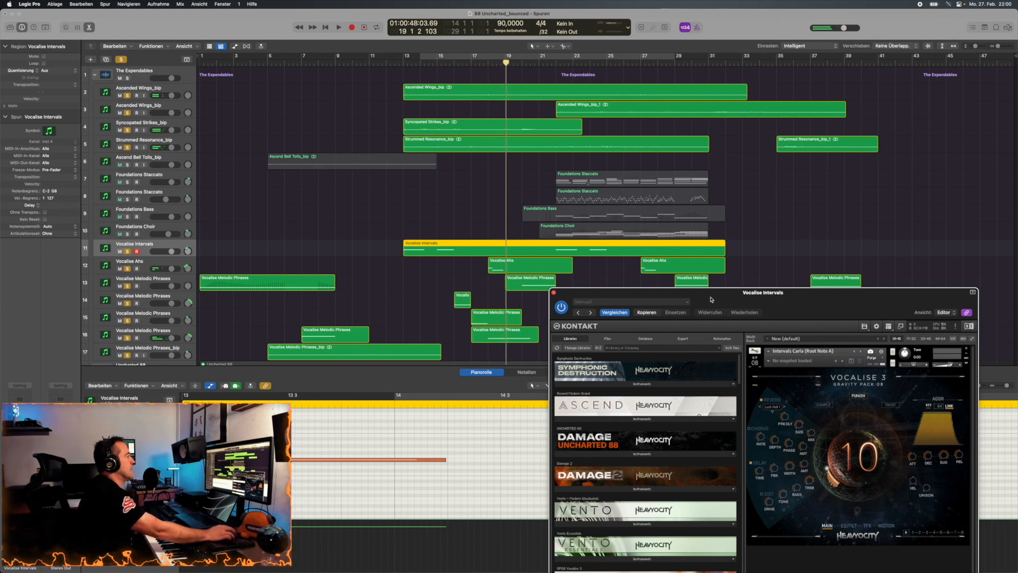
left_click_drag(711, 299, 713, 347)
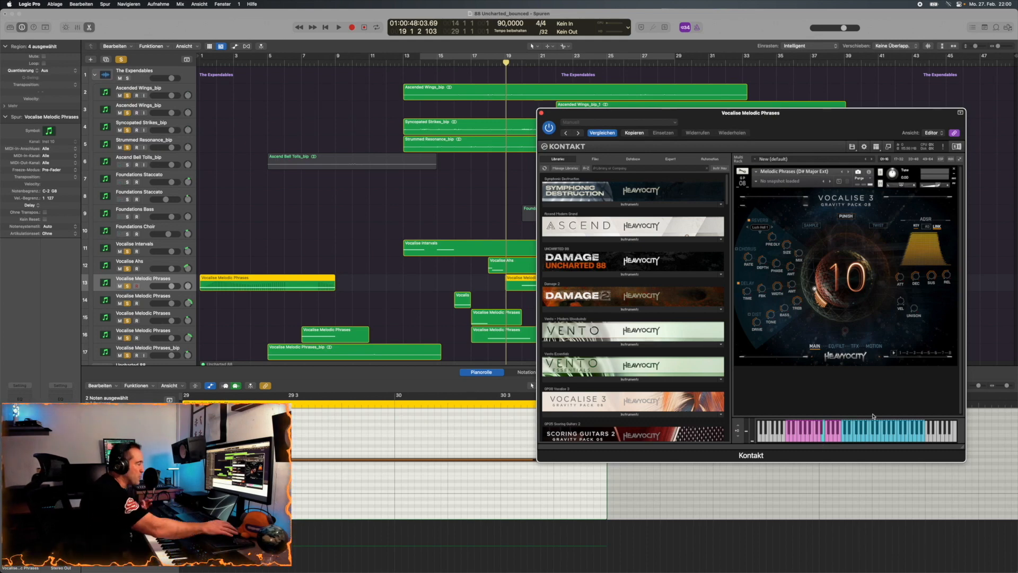
Step: Clear all solos and solo both Foundations Staccato tracks, Foundations Bass and Foundations Choir
left_click_drag(829, 125, 842, 263)
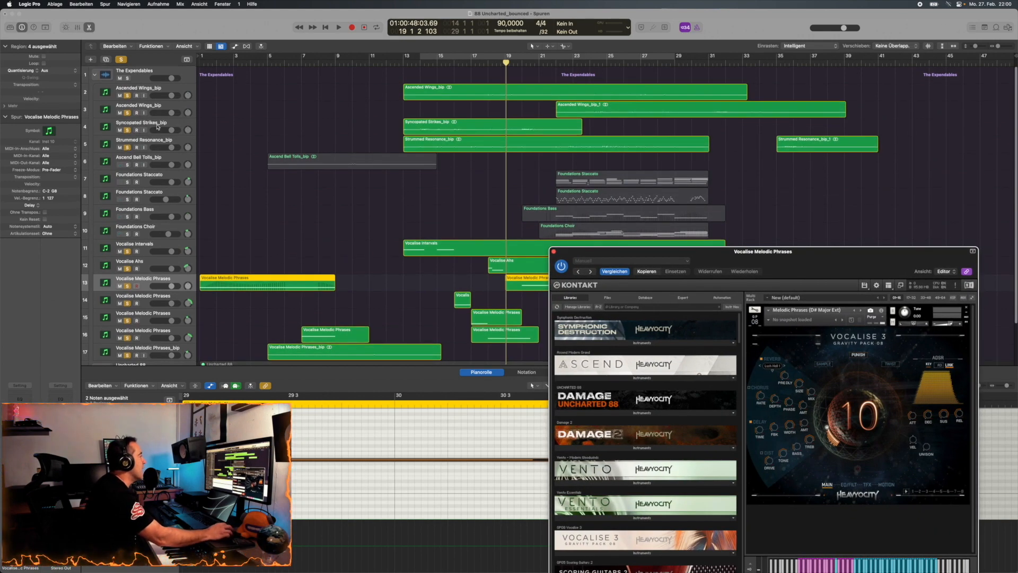
left_click(122, 59)
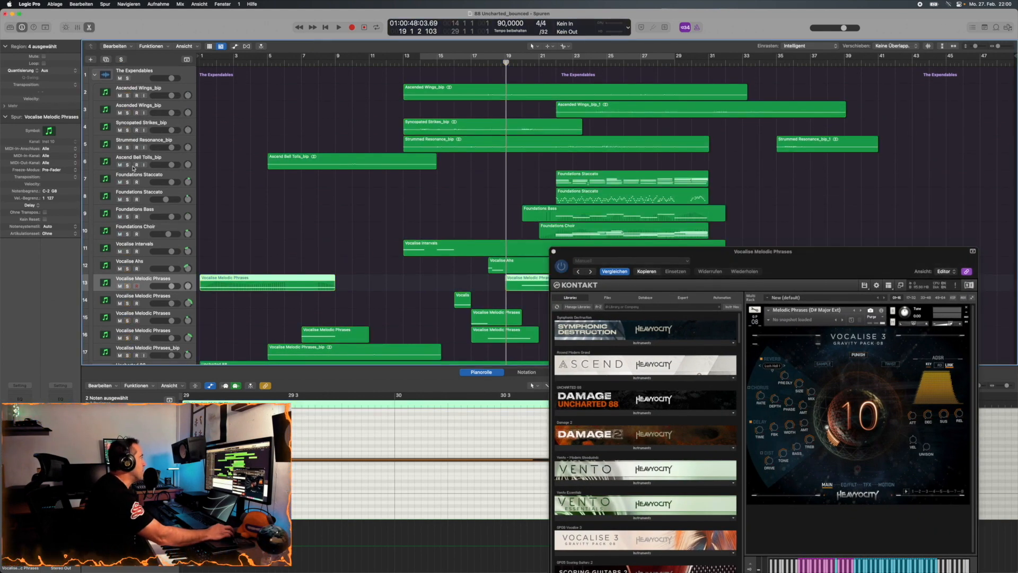
left_click(127, 182)
left_click(128, 199)
left_click(127, 216)
left_click(127, 234)
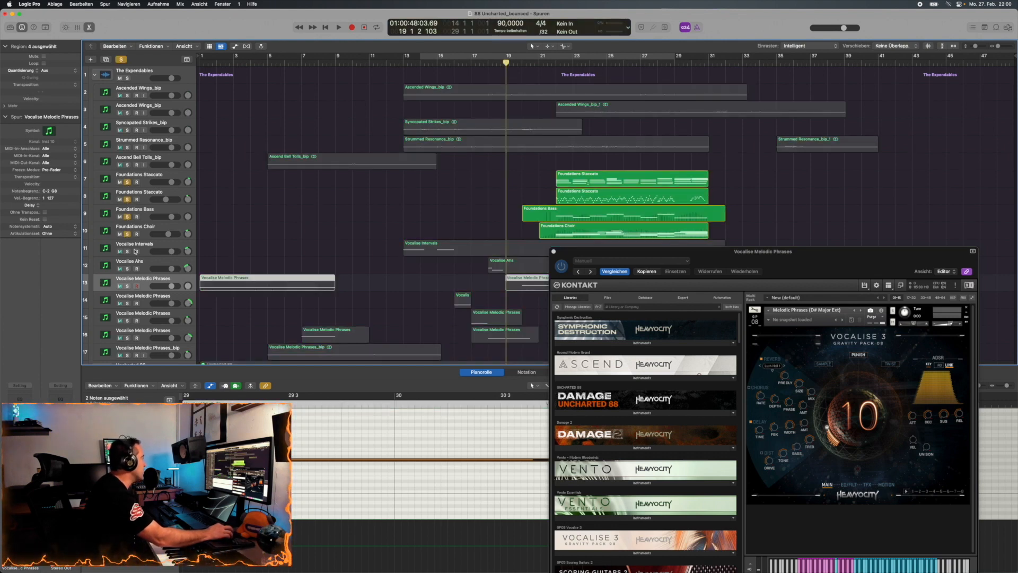
Step: Reduce the solo to Foundations Bass and Foundations Choir and audition them from about bar 21
left_click_drag(794, 264, 796, 318)
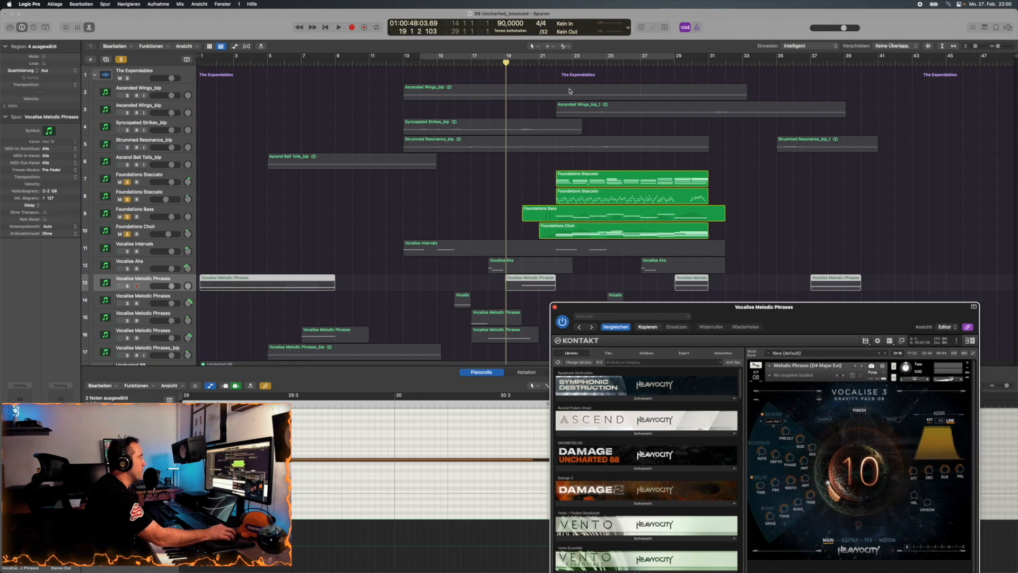
left_click(127, 199)
left_click(127, 182)
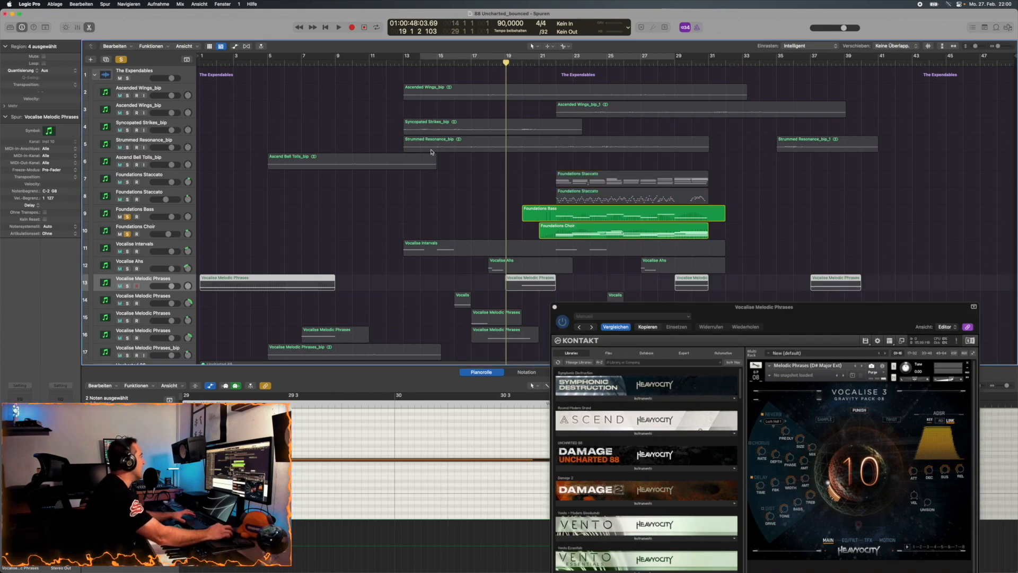
left_click(552, 62)
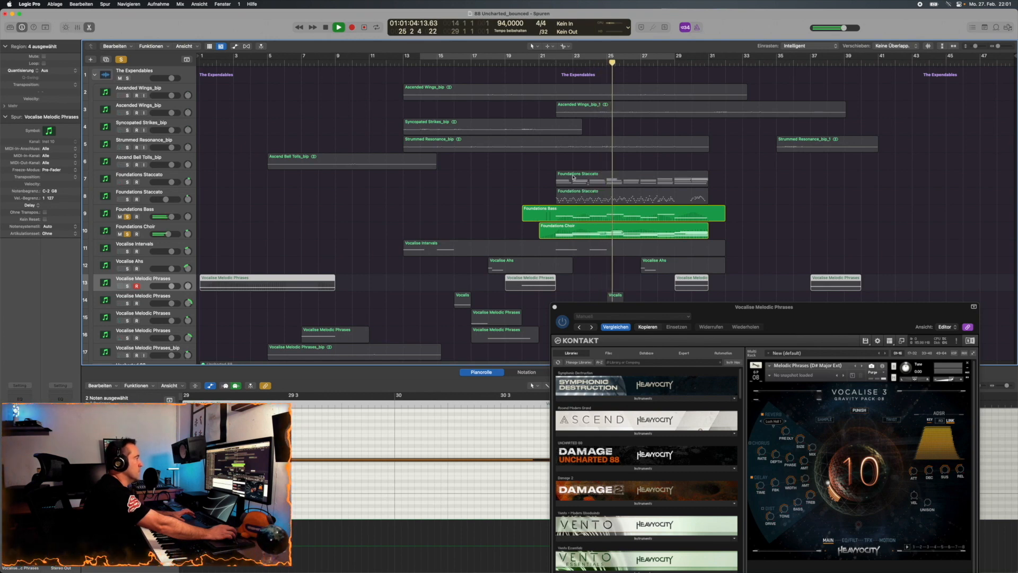
Step: Bring up the Foundations Choir instrument window for viewing, then move it down off the track regions
left_click(153, 229)
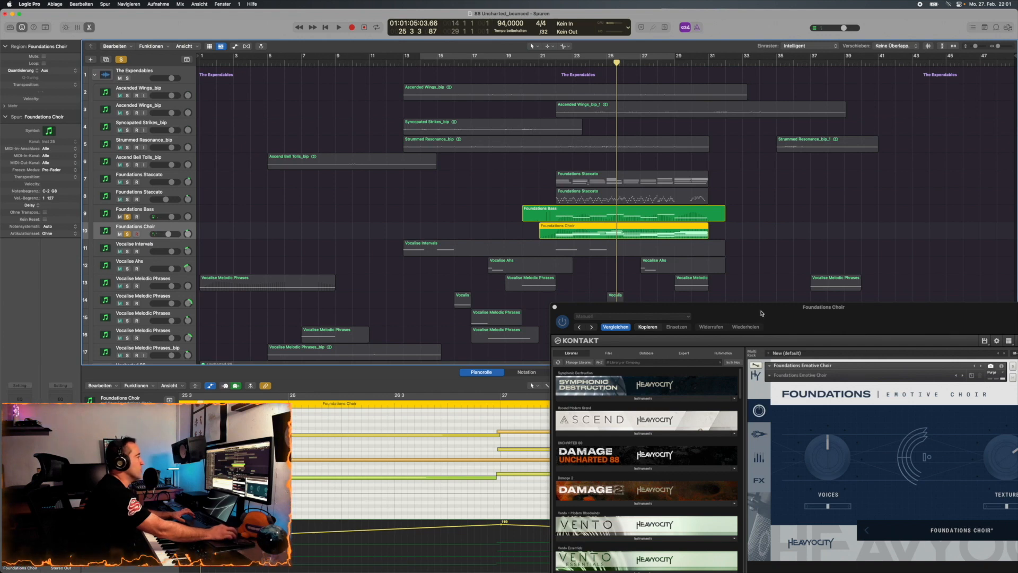
left_click_drag(762, 312, 581, 83)
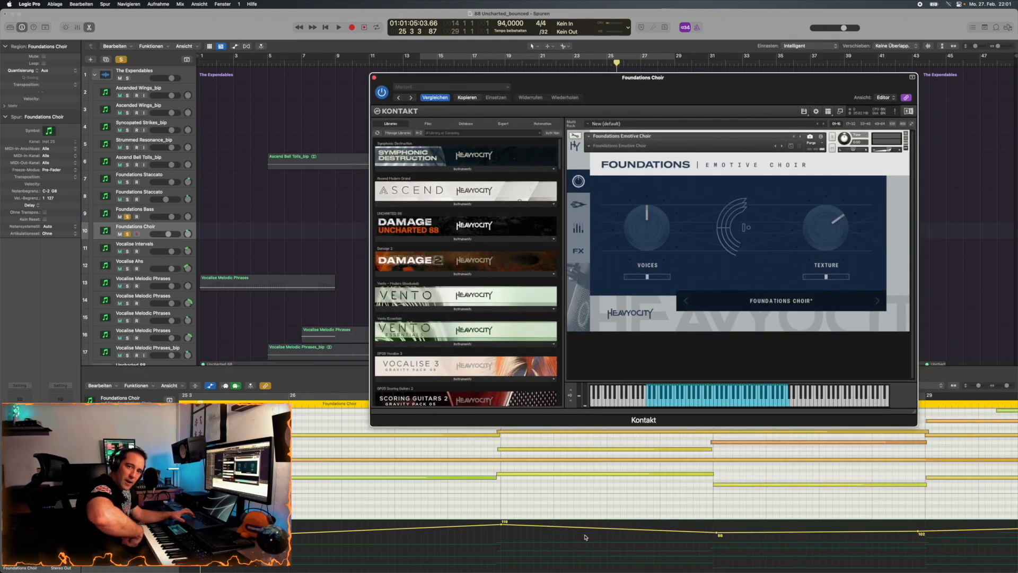
left_click_drag(721, 93, 736, 383)
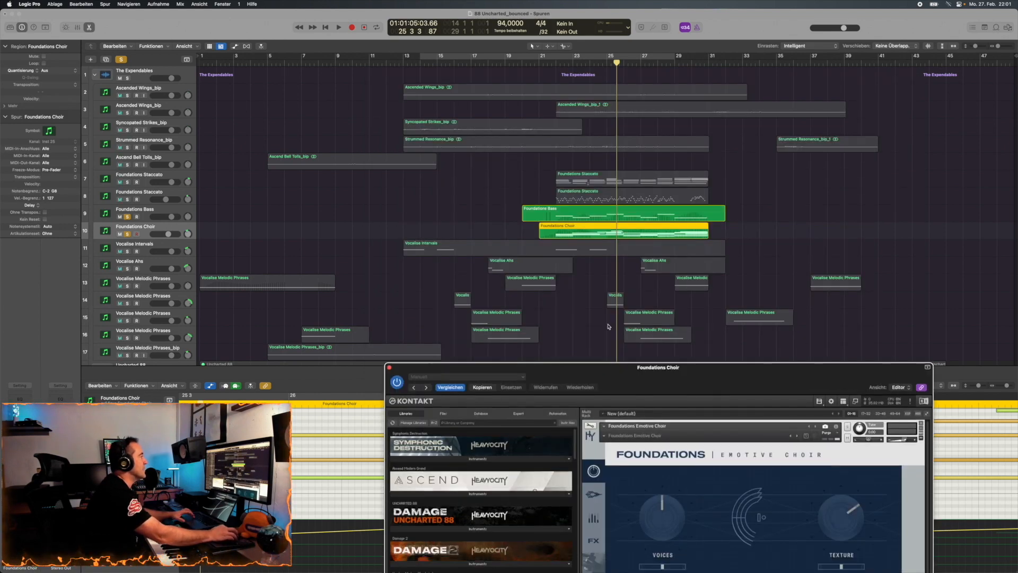
Step: Switch the solo from Foundations Bass and Choir to the first Foundations Staccato track and audition it from about bar 21
left_click(128, 234)
left_click(127, 216)
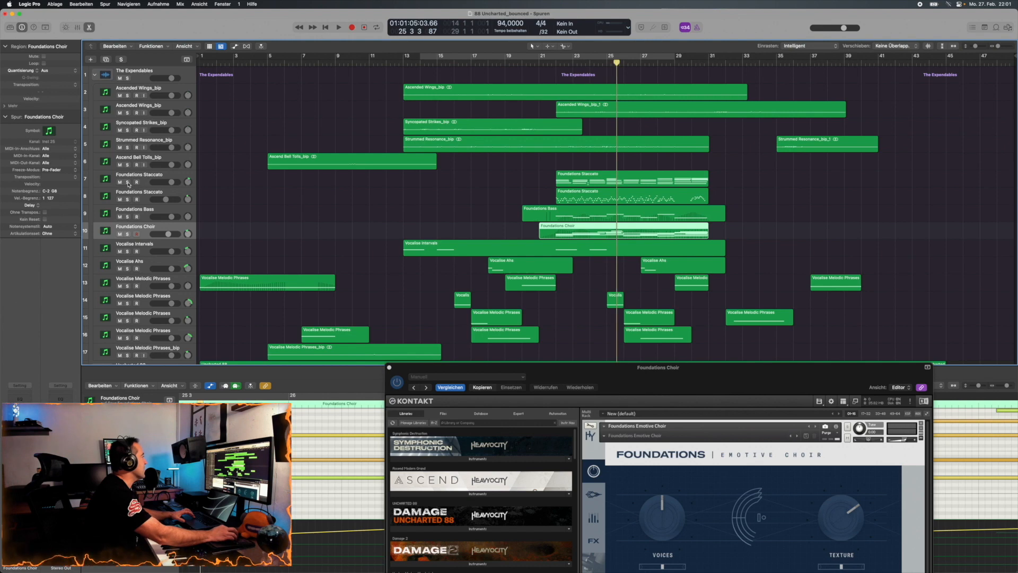
left_click(128, 181)
left_click(550, 62)
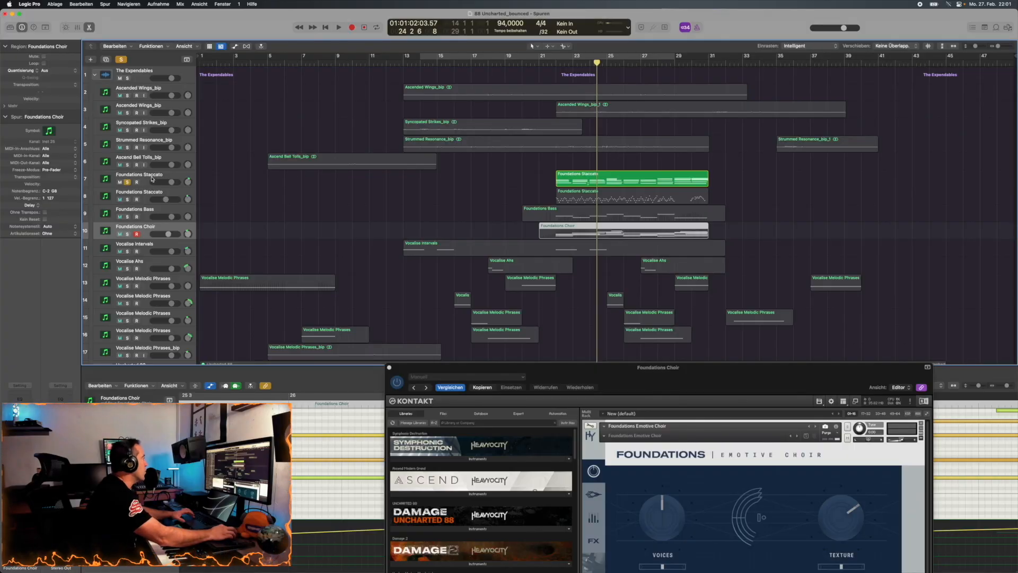
Step: Select the Foundations Staccato tracks in turn and play the second one from just before its region starts at bar 22
left_click(152, 179)
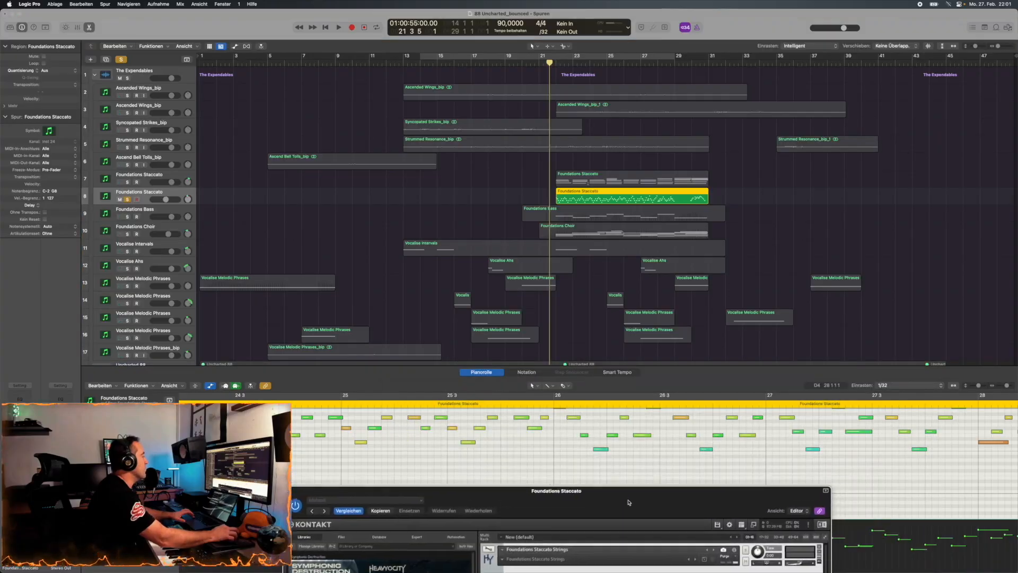
scroll(555, 436, "up", 3)
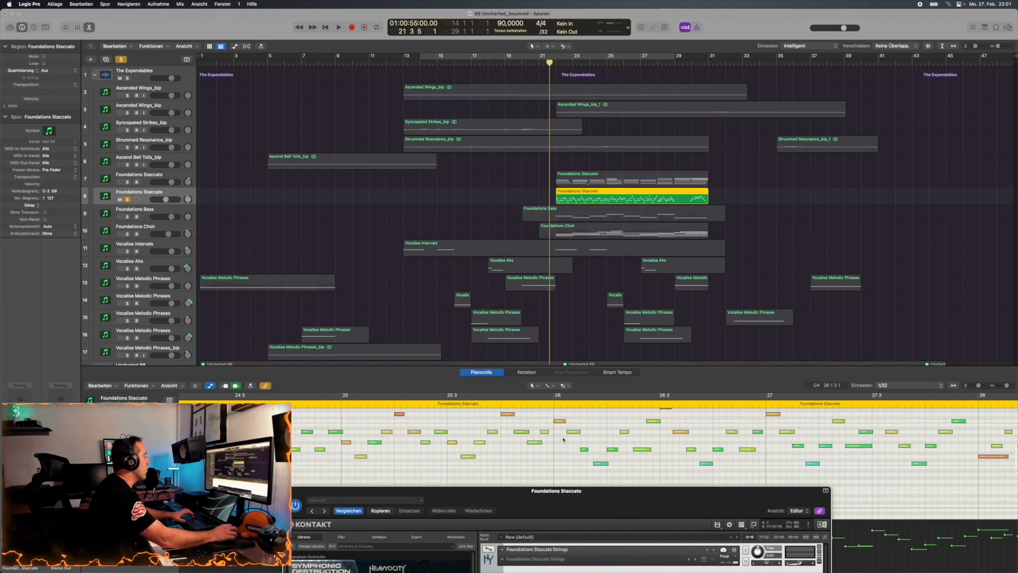
scroll(546, 437, "left", 10)
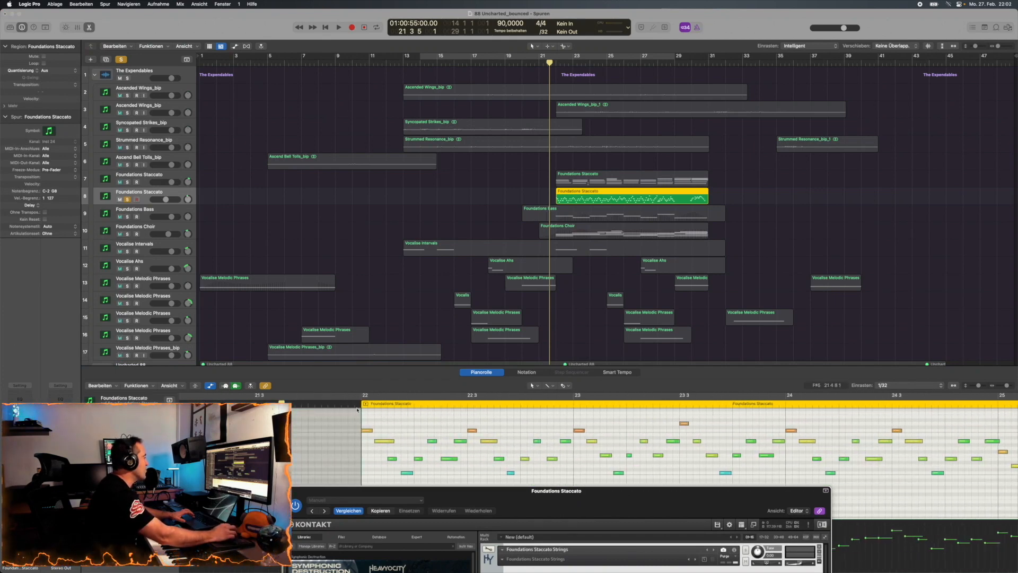
left_click(355, 405)
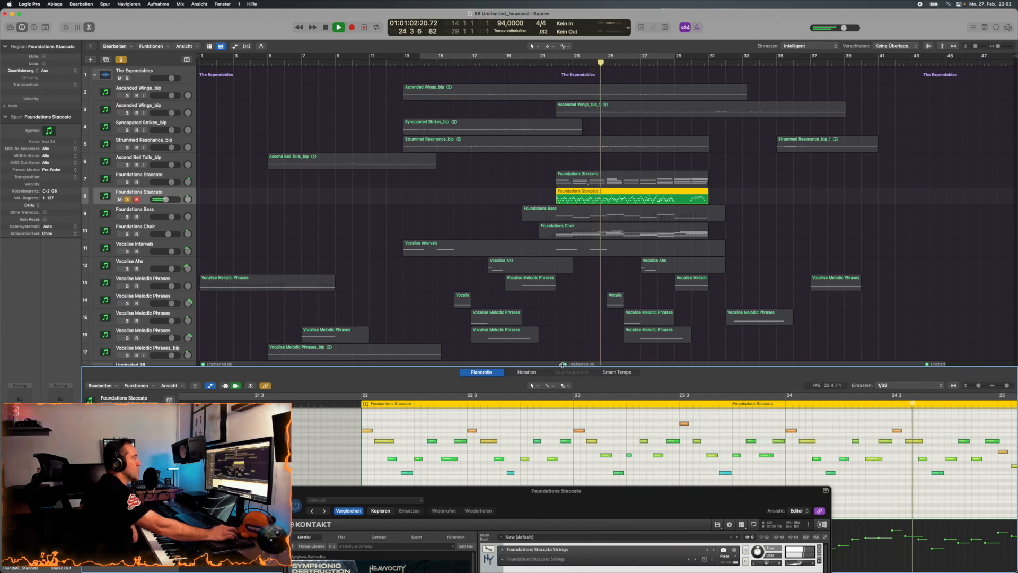
Step: Enlarge the Piano Roll and examine the second Foundations Staccato part's notes from bar 22 to the region's end while auditioning it
left_click_drag(562, 365, 563, 270)
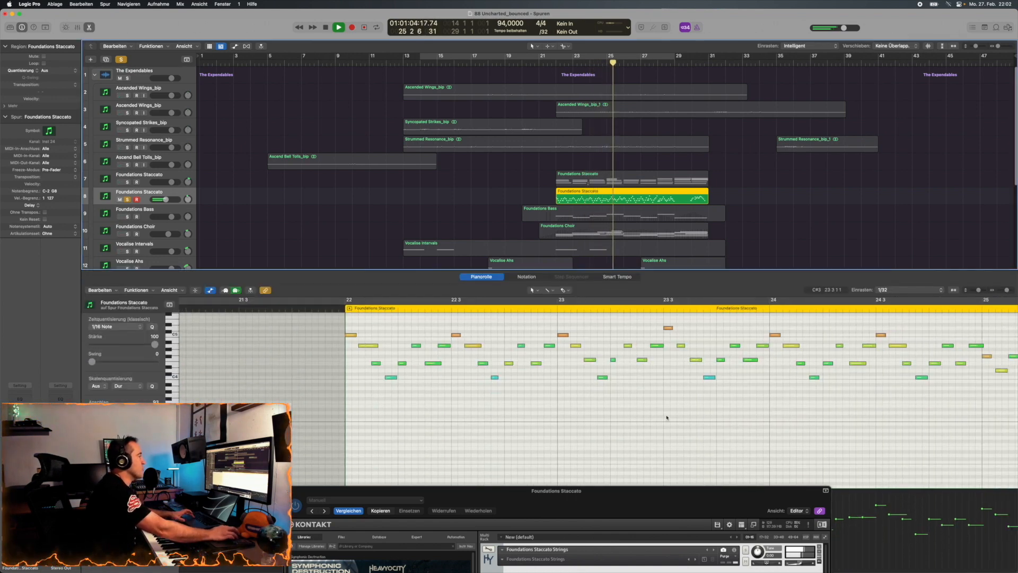
scroll(666, 417, "up", 4)
key("space")
scroll(666, 417, "down", 2)
scroll(666, 416, "right", 8)
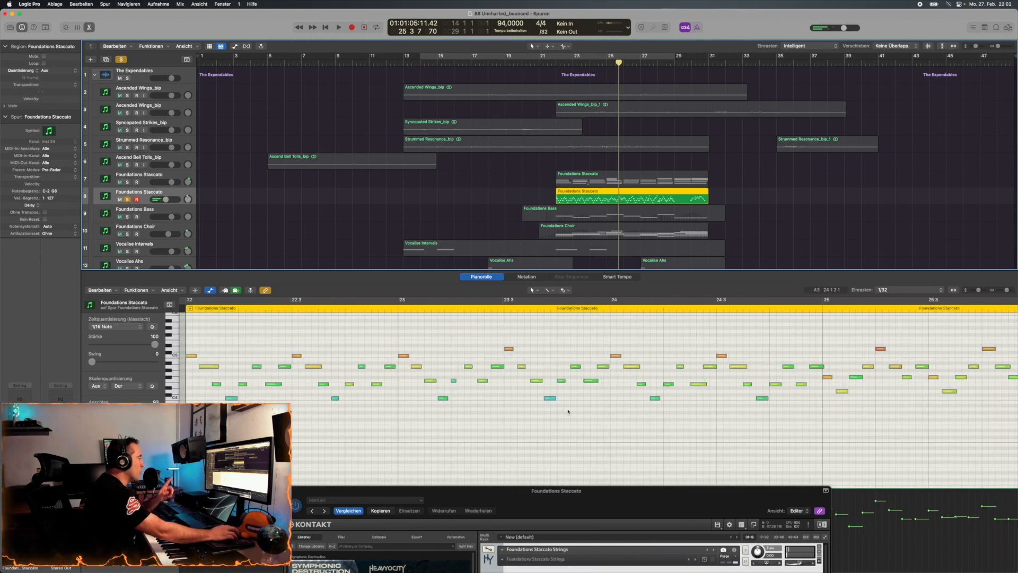
scroll(328, 373, "left", 4)
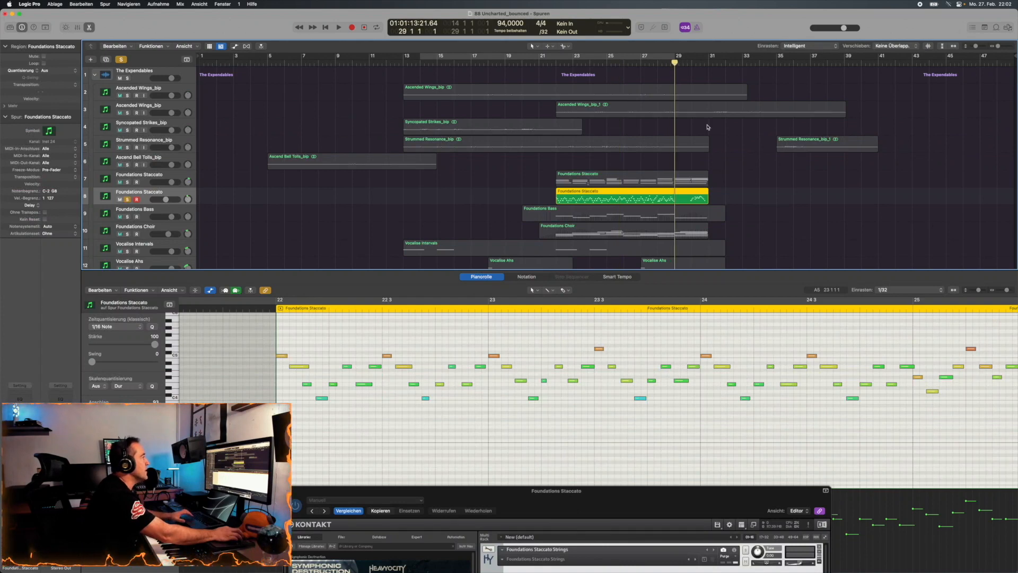
scroll(832, 426, "right", 20)
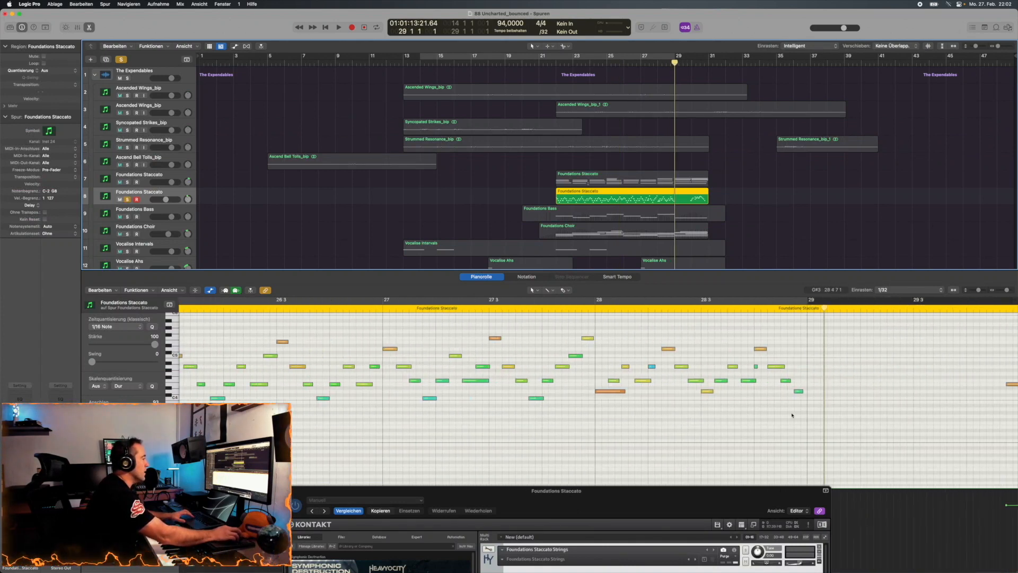
scroll(787, 413, "right", 8)
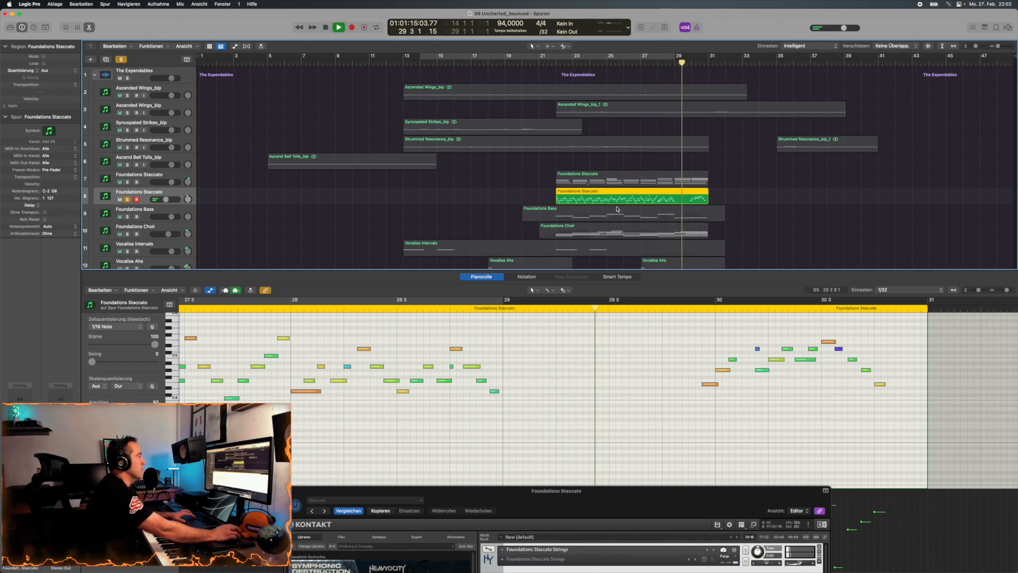
Step: Add the first Vocalise Melodic Phrases track and Vocalise Ahs to the solo, with the playhead at bar 28
scroll(616, 196, "down", 5)
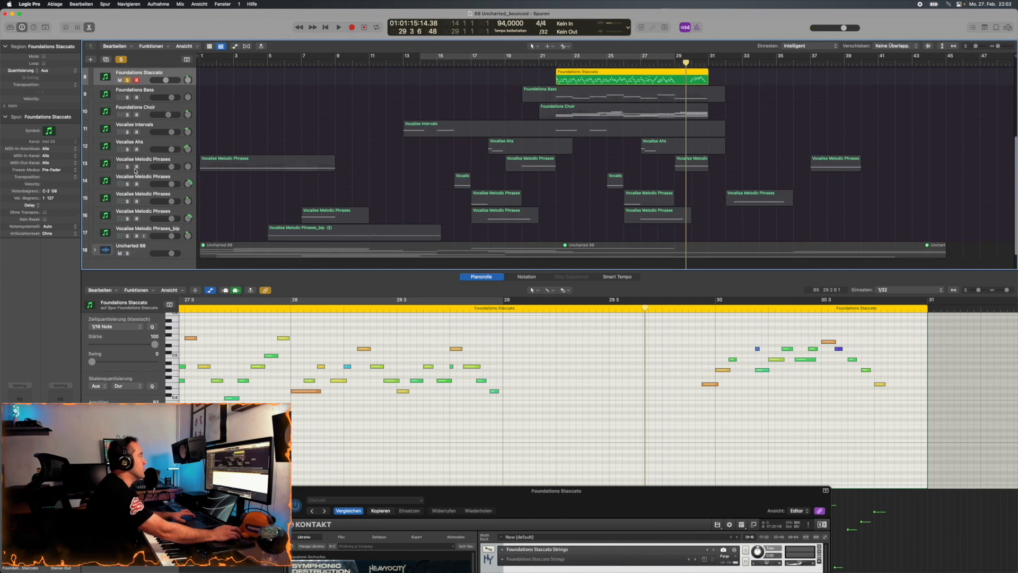
left_click(128, 167)
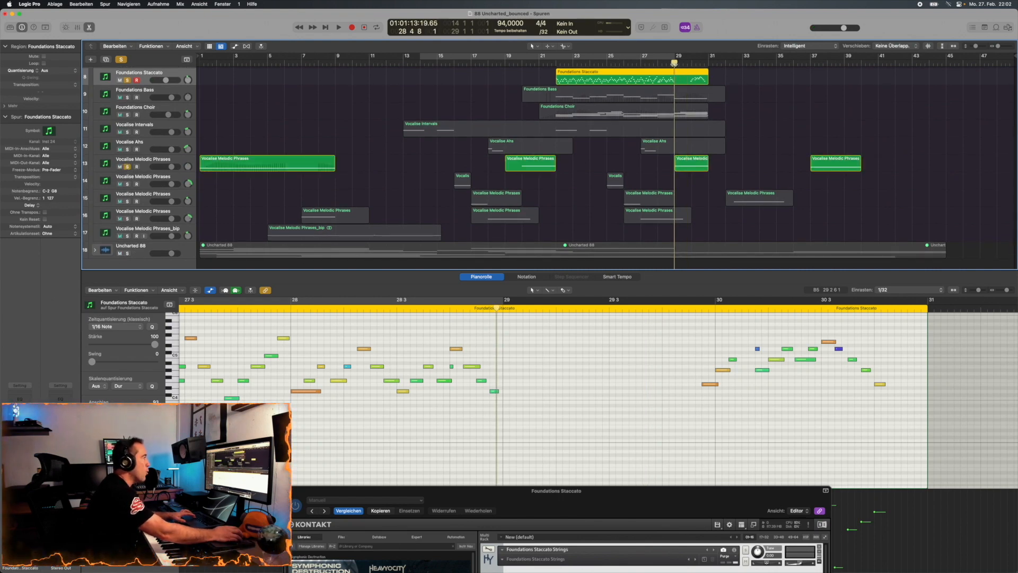
left_click_drag(674, 63, 659, 64)
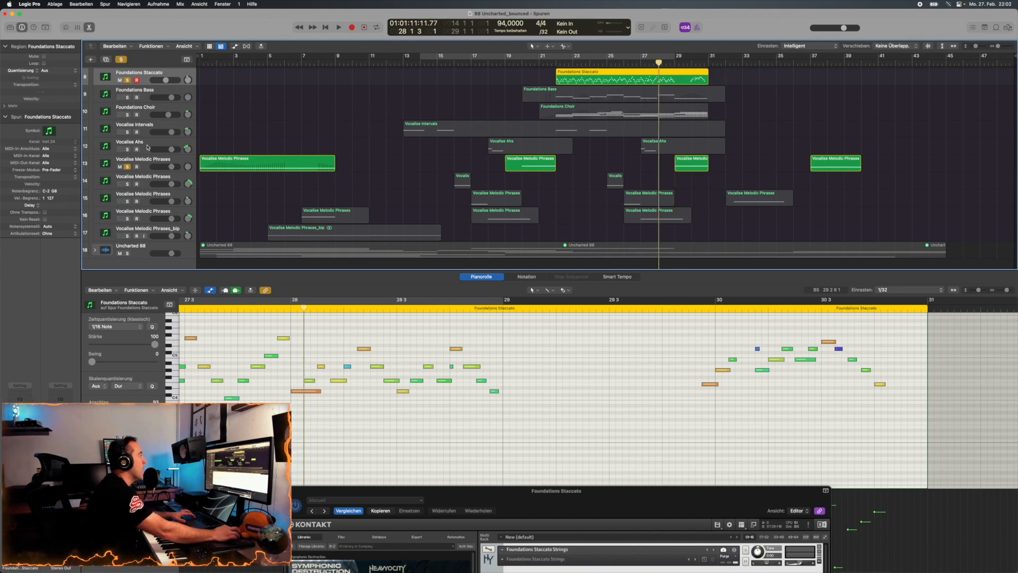
left_click(128, 149)
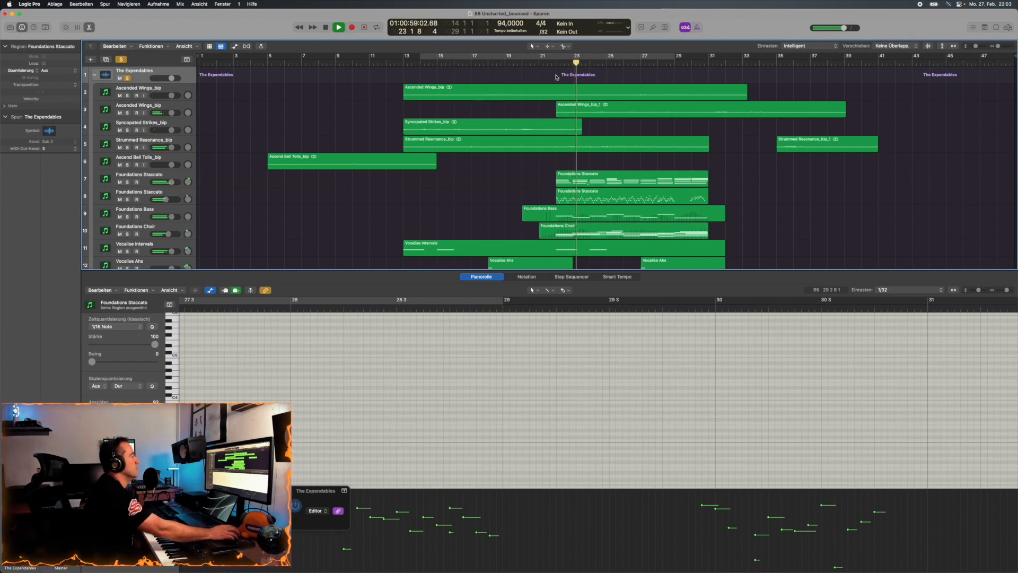
Step: Look over the lower Vocalise tracks while The Expendables stack plays in solo
scroll(599, 145, "down", 6)
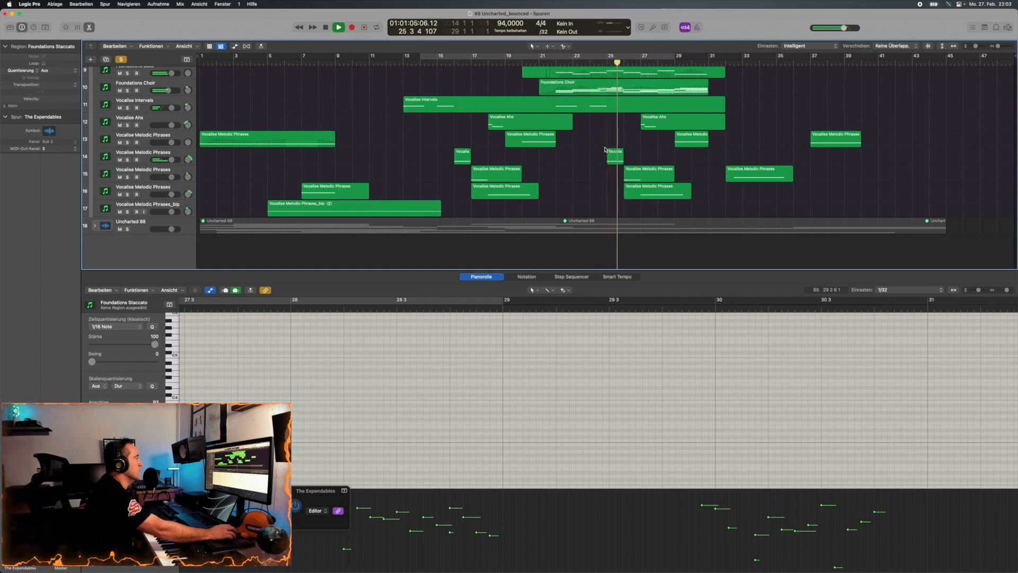
Step: Look over the Foundations tracks while The Expendables stack plays past bar 30, and stop playback
scroll(605, 150, "up", 3)
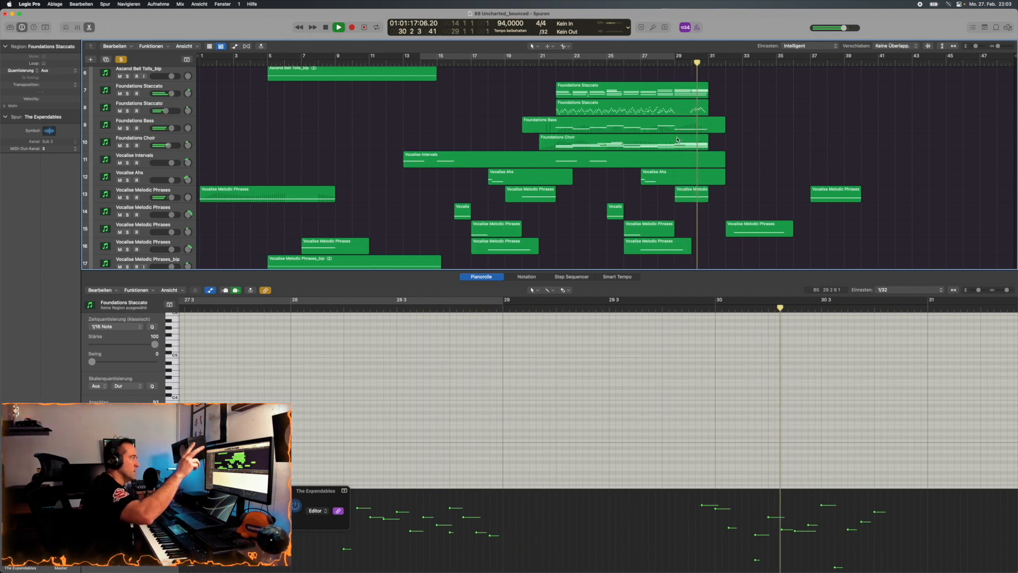
key("space")
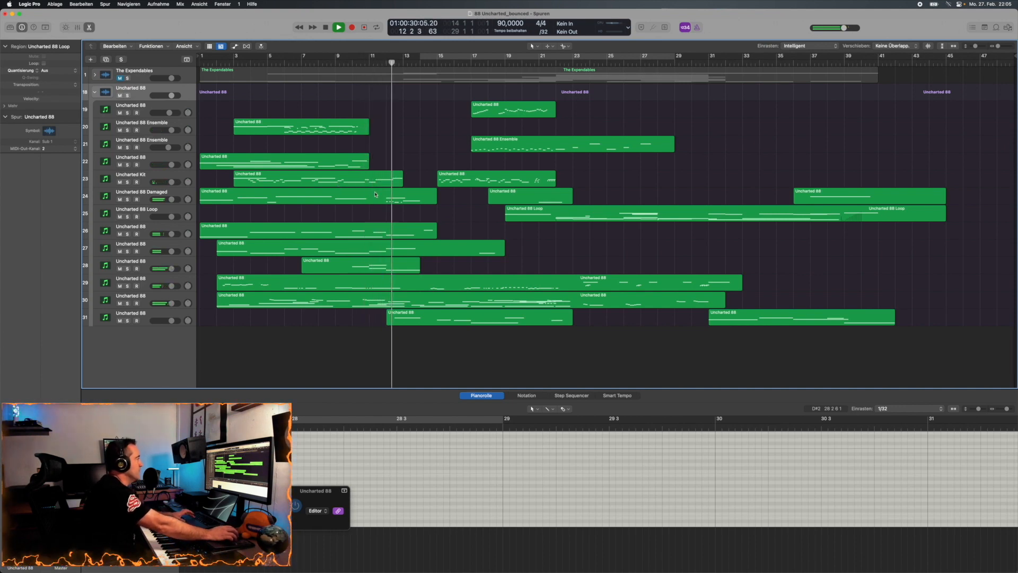
Step: Solo the Uncharted Kit track, audition its second region, and examine that region's notes in the Piano Roll
left_click(127, 182)
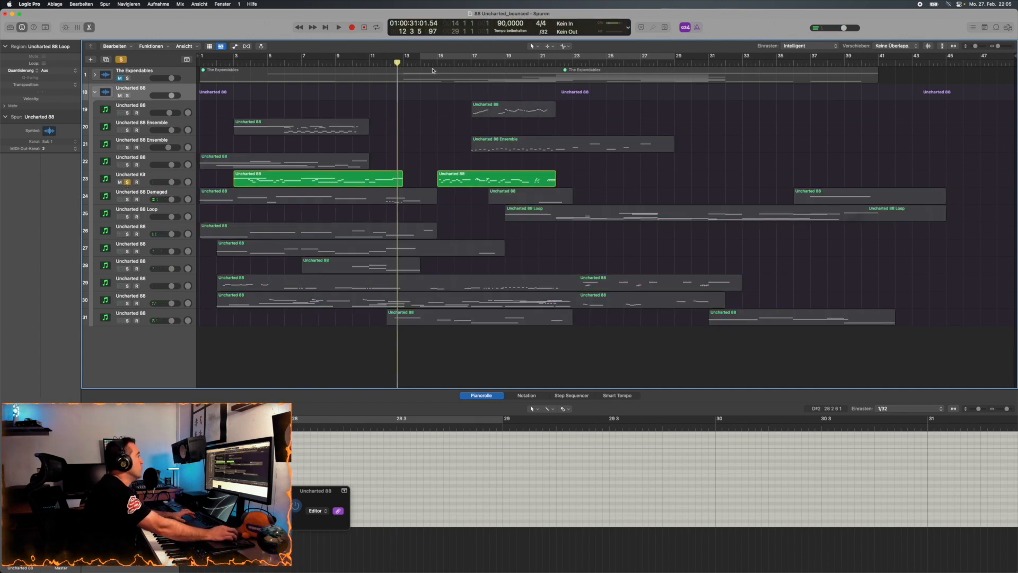
left_click(460, 179)
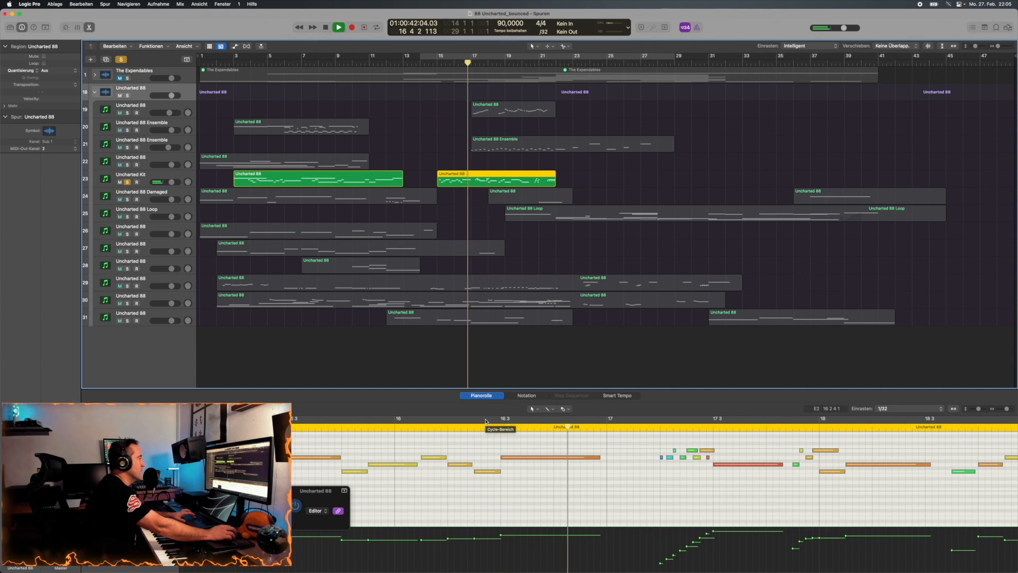
key("space")
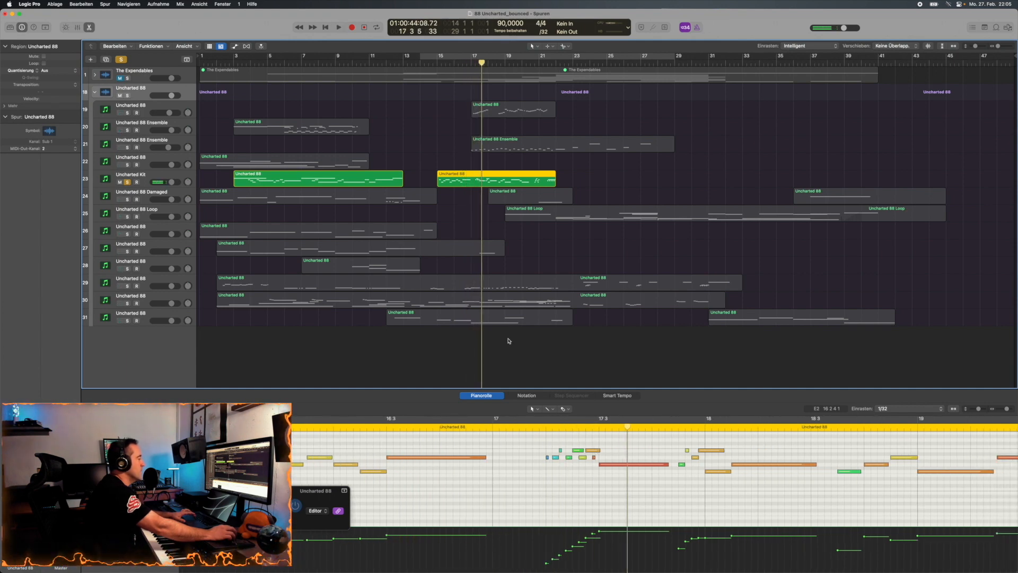
left_click(158, 178)
scroll(625, 487, "up", 4)
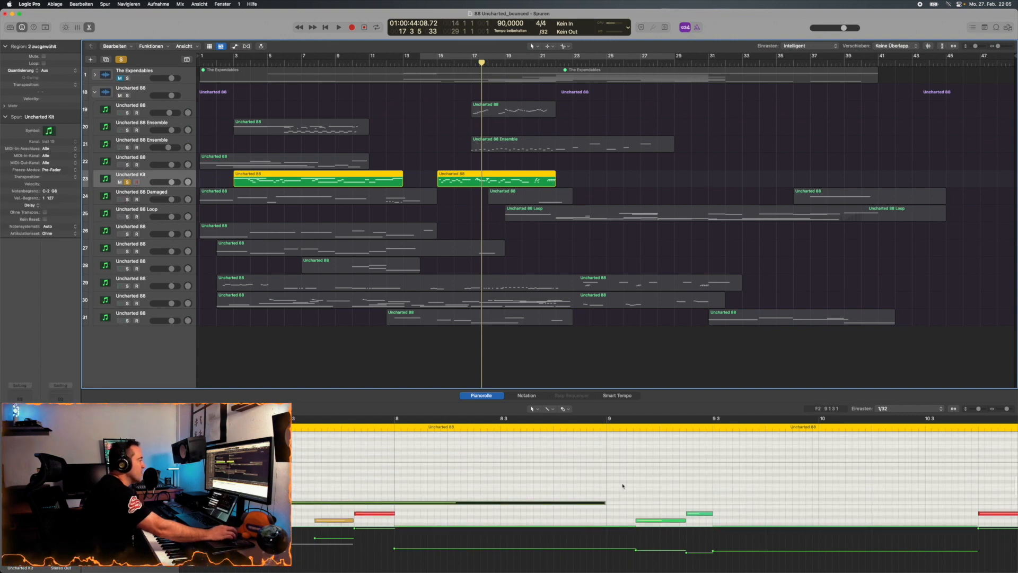
left_click(471, 183)
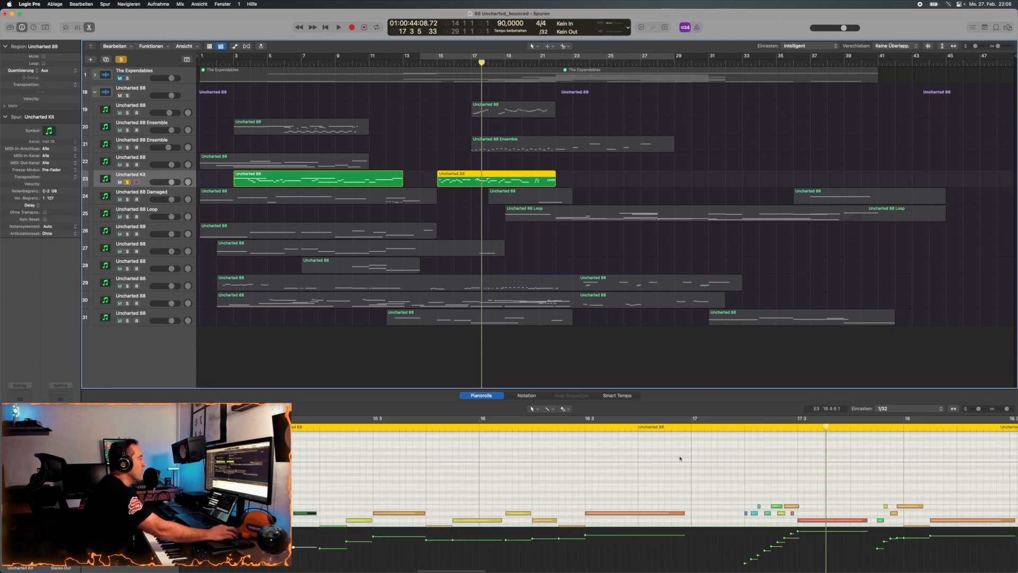
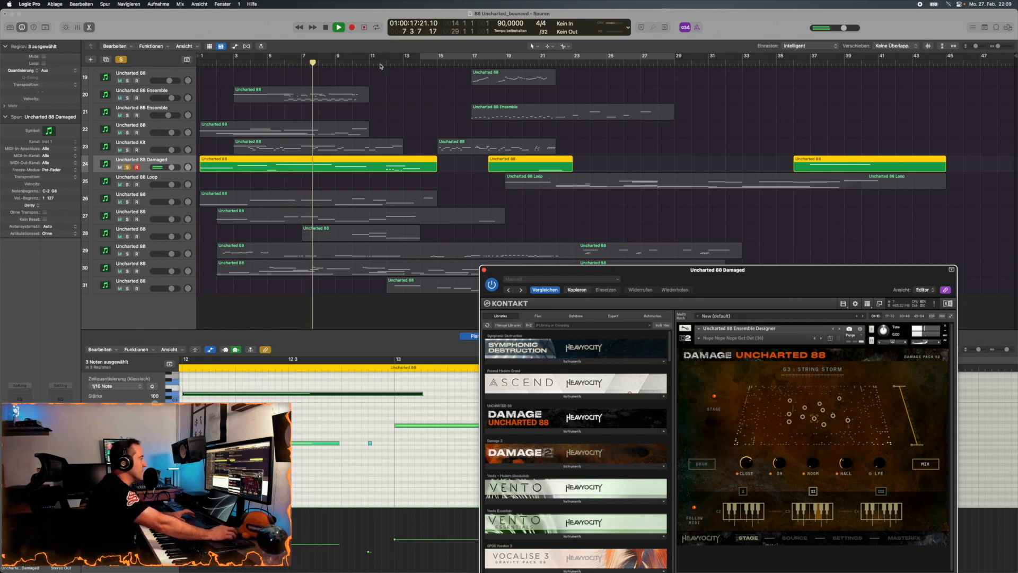
Step: Audition the soloed Uncharted 88 Damaged track from about bar 11, and play its last region
left_click(379, 63)
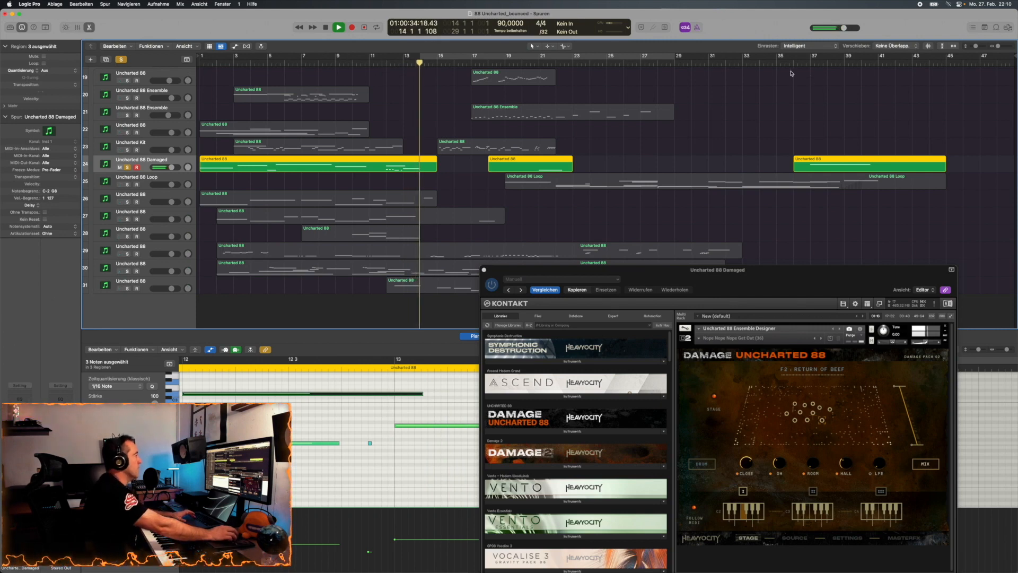
left_click(827, 164)
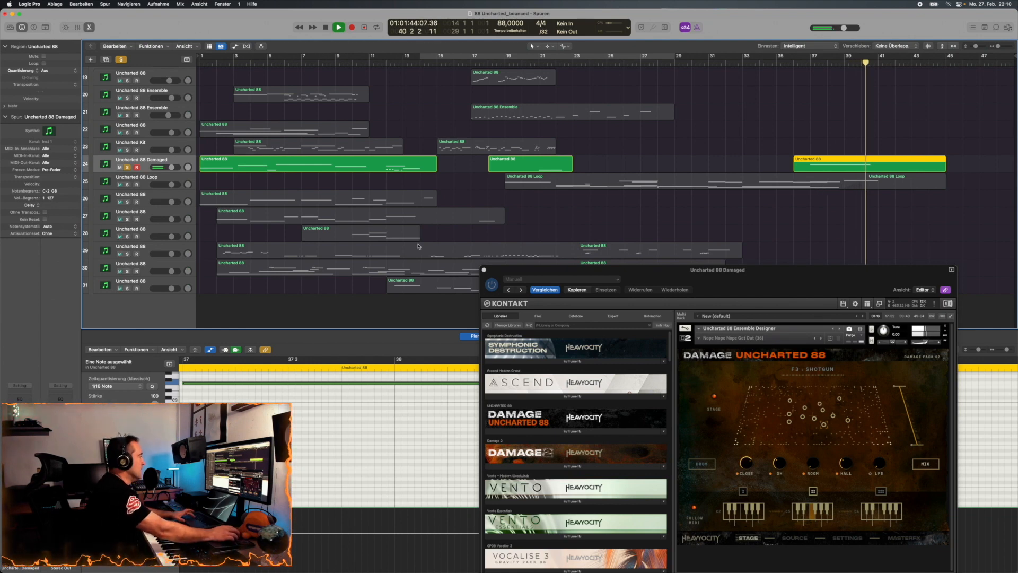
key("space")
Step: Check the instruments of Uncharted 88 tracks 29 and 27, and audition track 27 in solo instead of Uncharted 88 Damaged
left_click(150, 247)
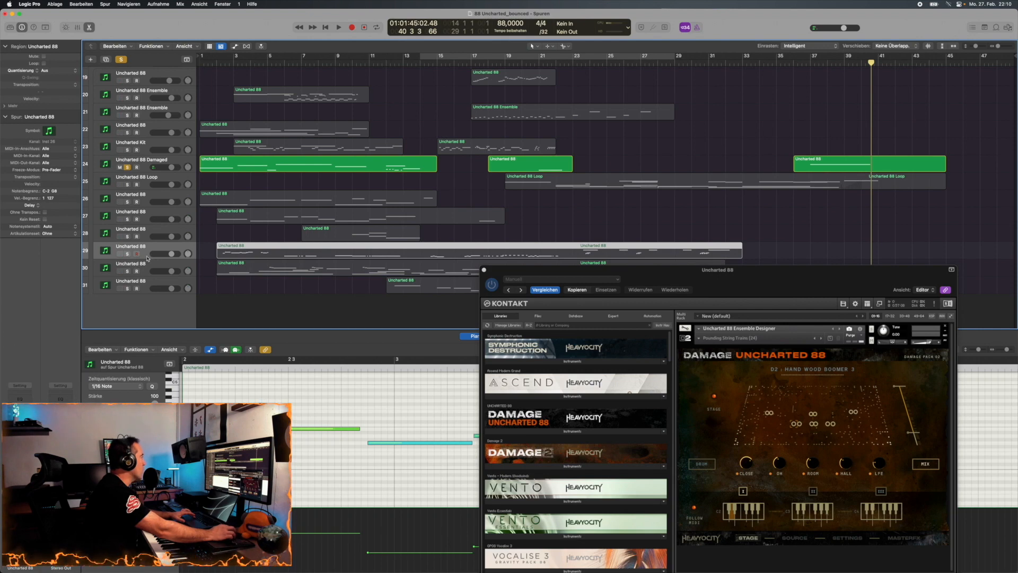
left_click(146, 214)
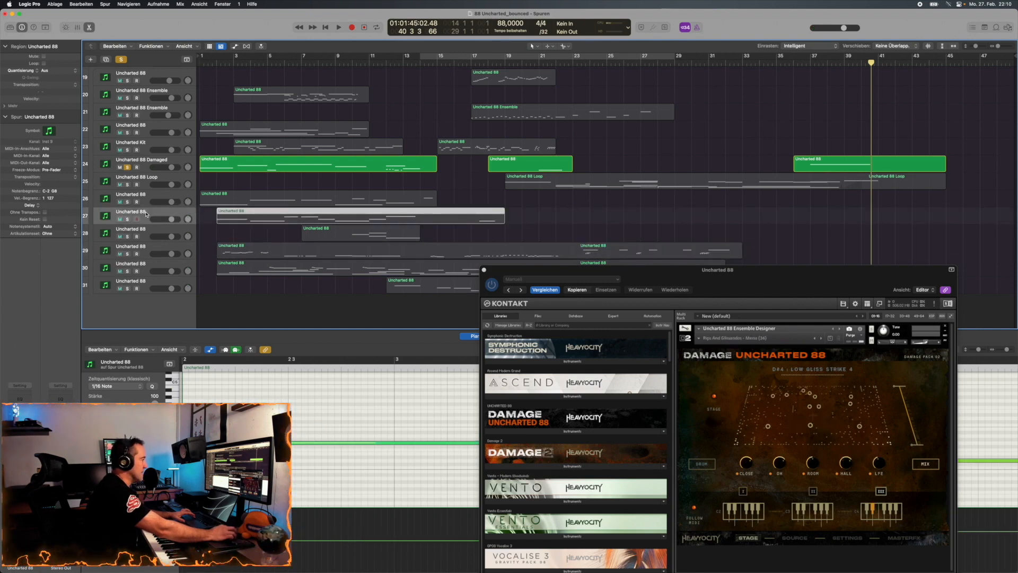
left_click(127, 219)
left_click(127, 167)
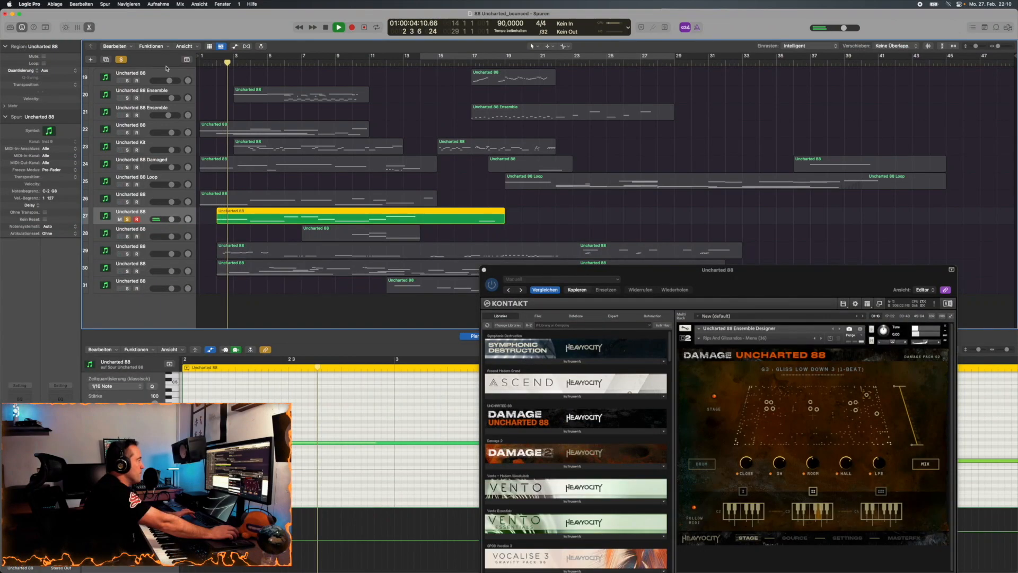
key("space")
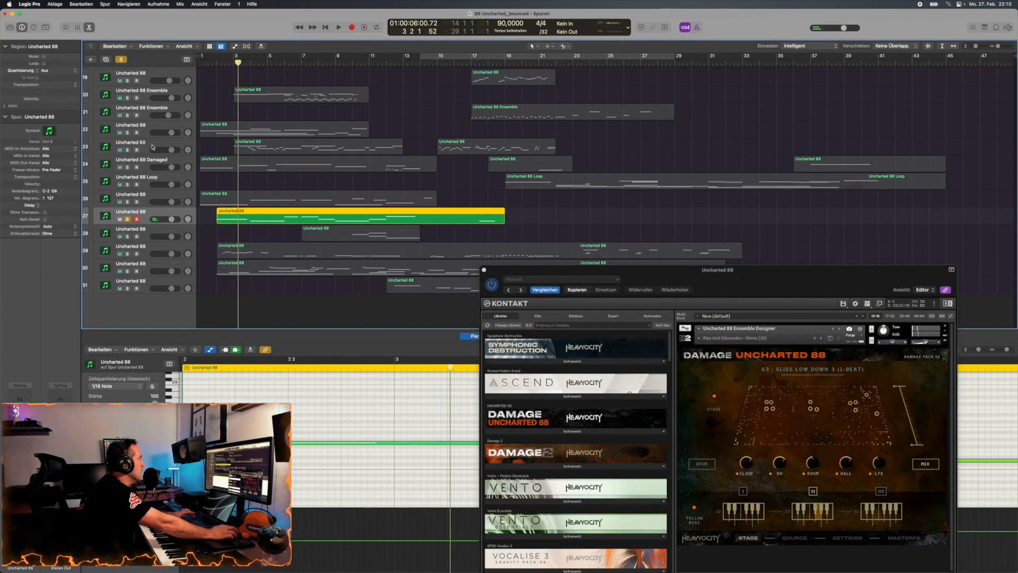
Step: Audition the Uncharted Kit track from bar 3, first with all solos cleared and the Kontakt window moved higher, and again in solo
left_click(147, 144)
left_click(120, 59)
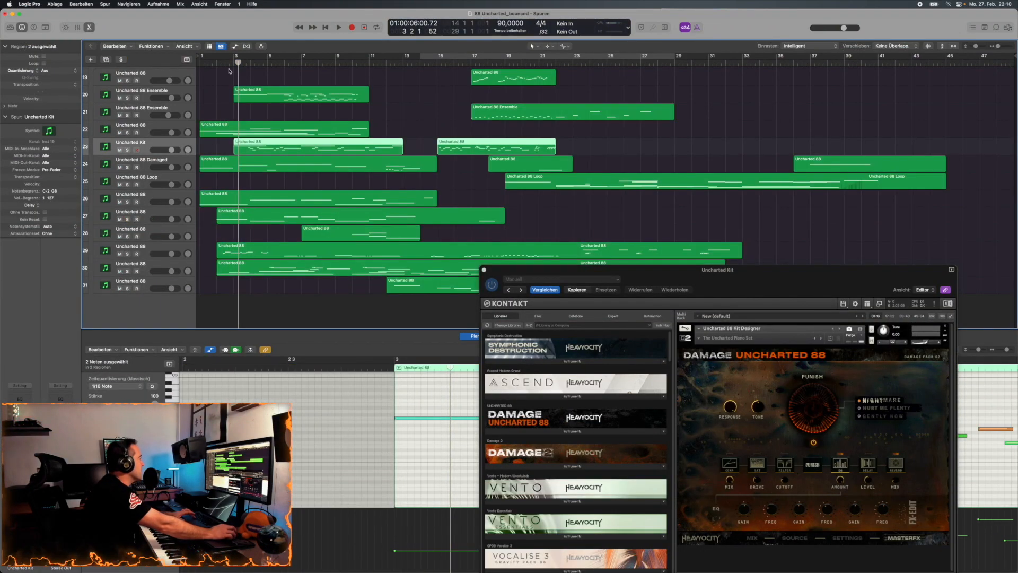
key("space")
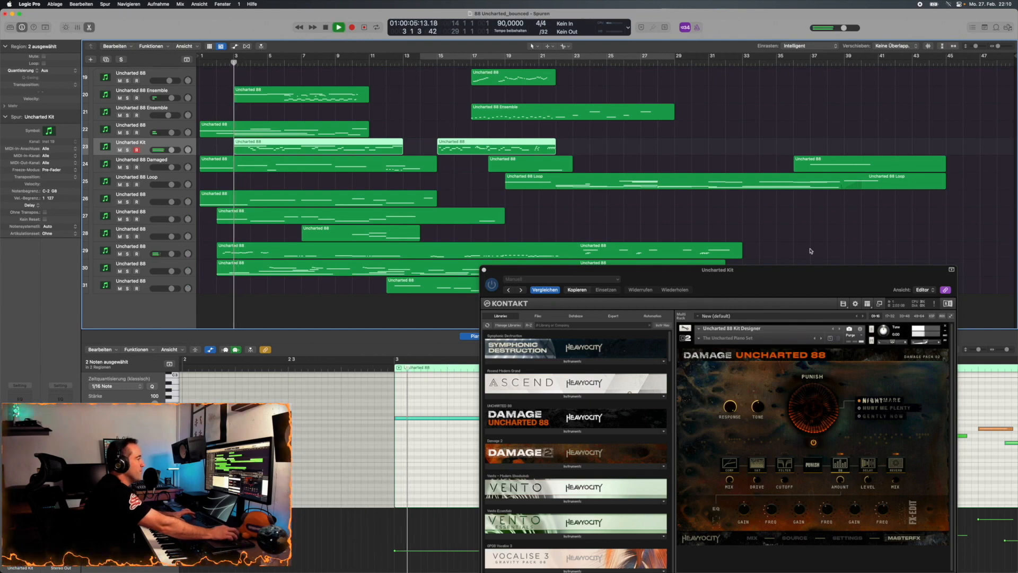
left_click(830, 337)
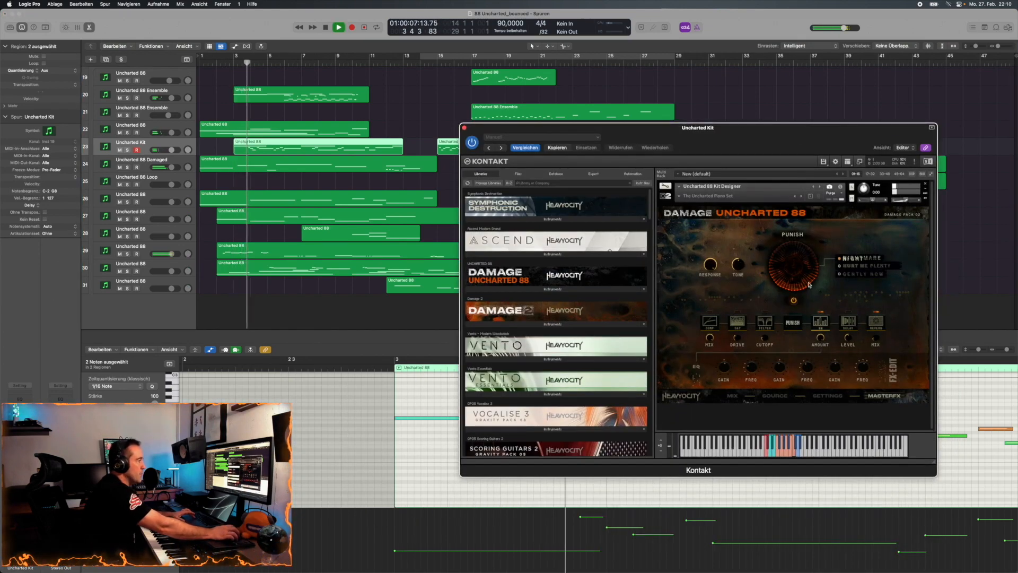
left_click(127, 150)
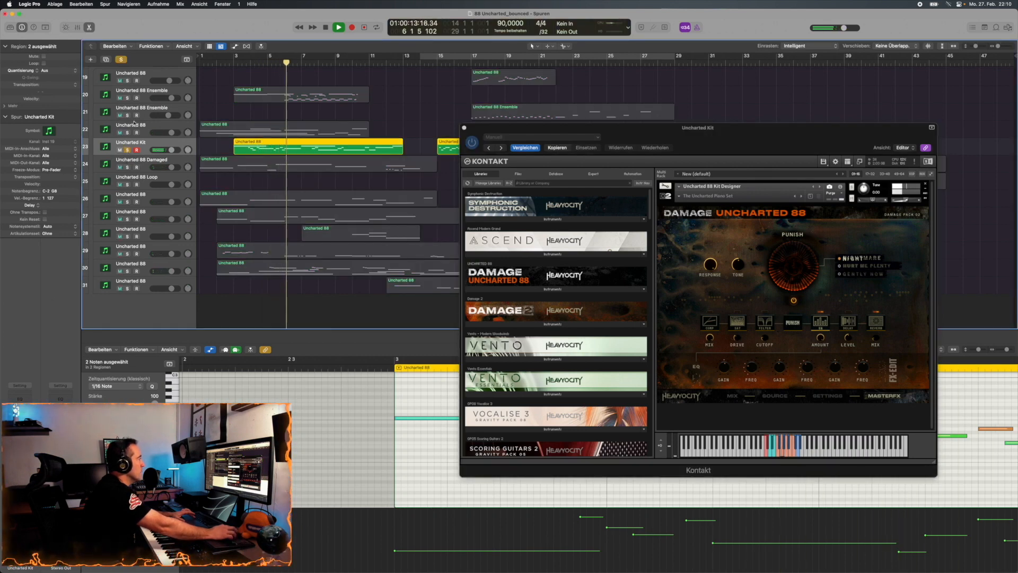
key("space")
Step: Switch the solo from Uncharted Kit to Uncharted 88 track 22 and audition it with its Ensemble Designer instrument shown
left_click(128, 132)
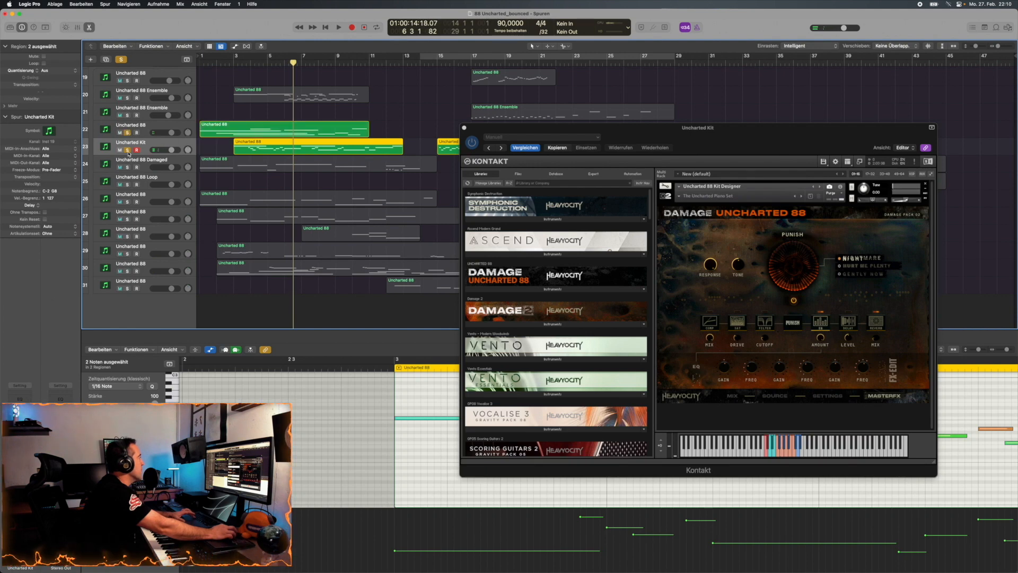
left_click(154, 129)
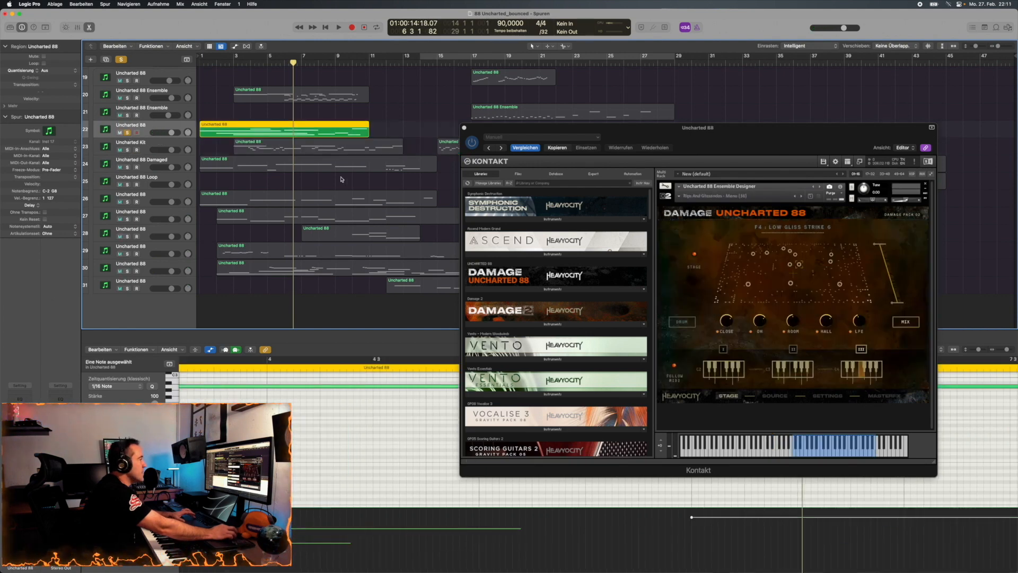
key("space")
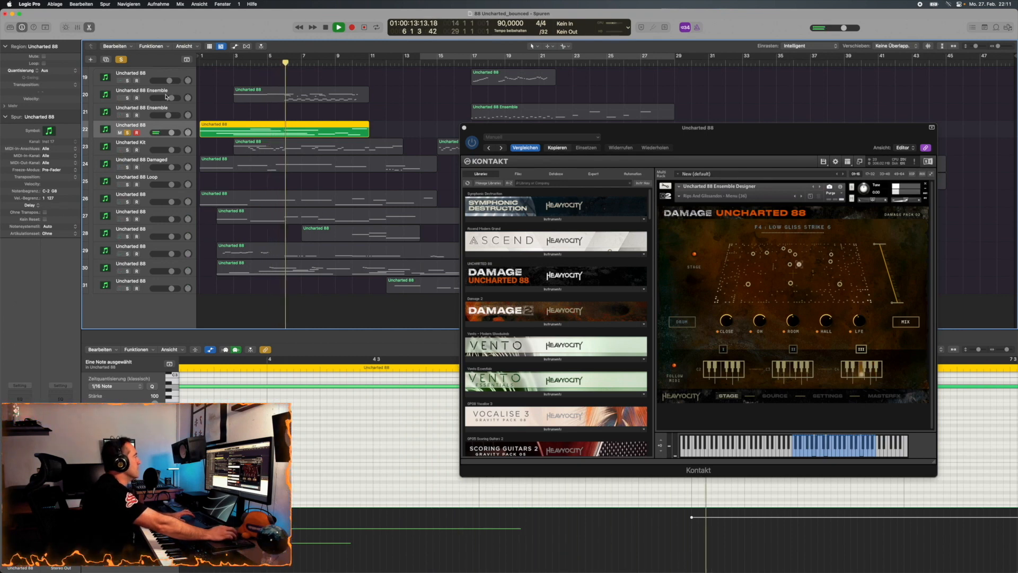
key("space")
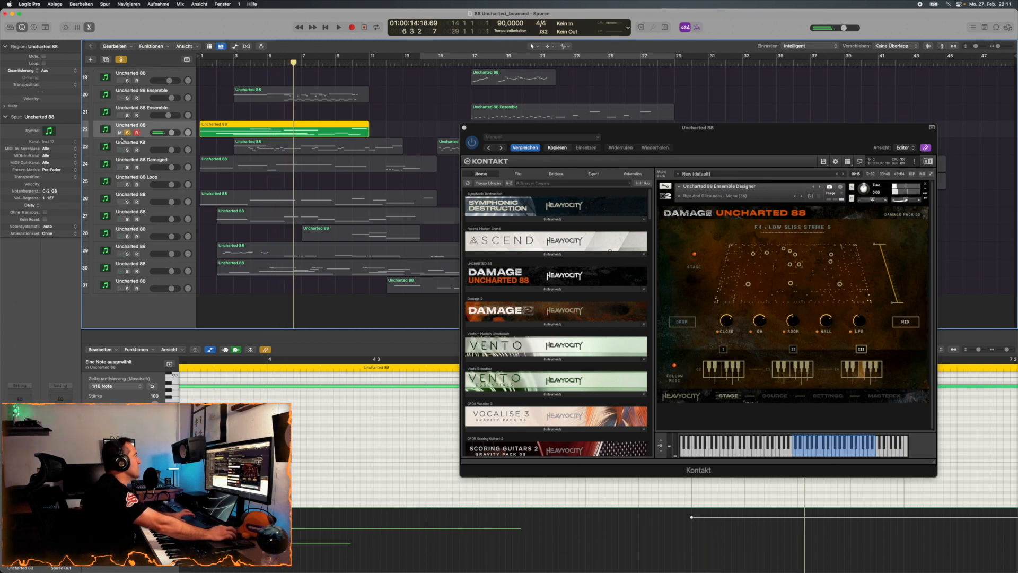
Step: Switch the solo from track 22 to Uncharted 88 Ensemble track 20 and audition its region
key("Up")
key("Up")
left_click(127, 132)
left_click(127, 99)
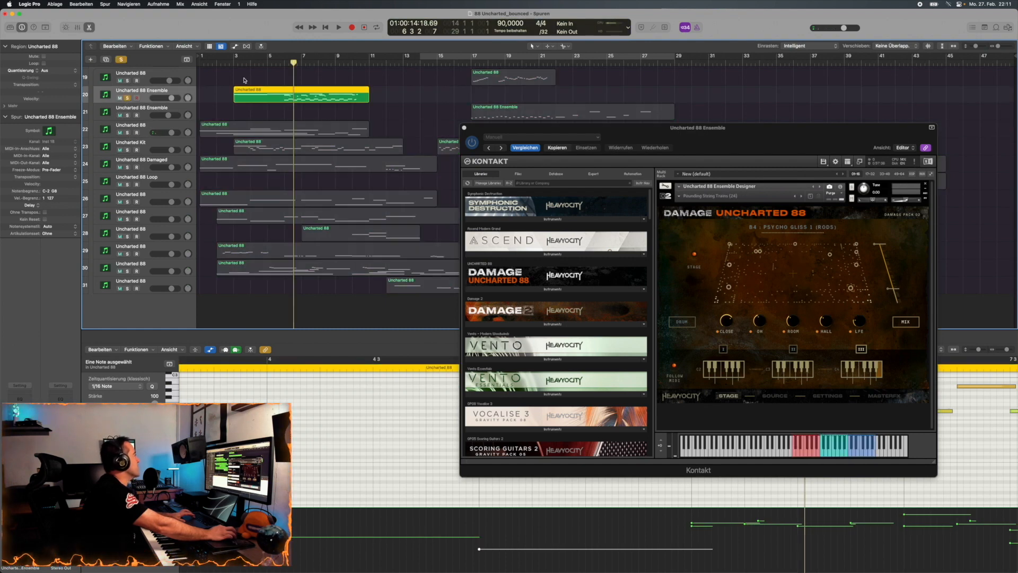
key("space")
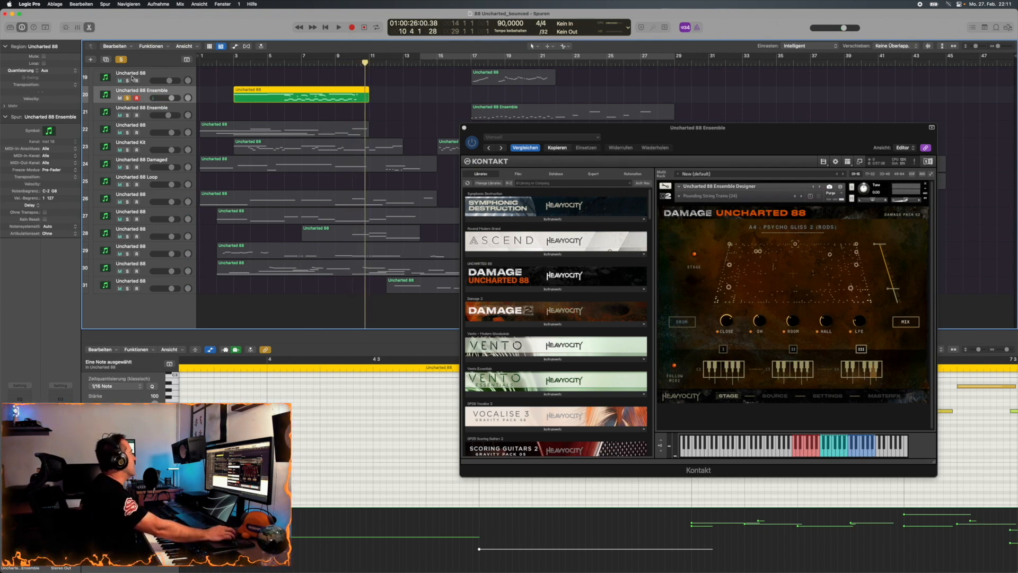
Step: Clear the solo, move the Kontakt window clear of the arrangement, and unmute The Expendables stack for full-mix playback
left_click(121, 59)
scroll(329, 159, "up", 2)
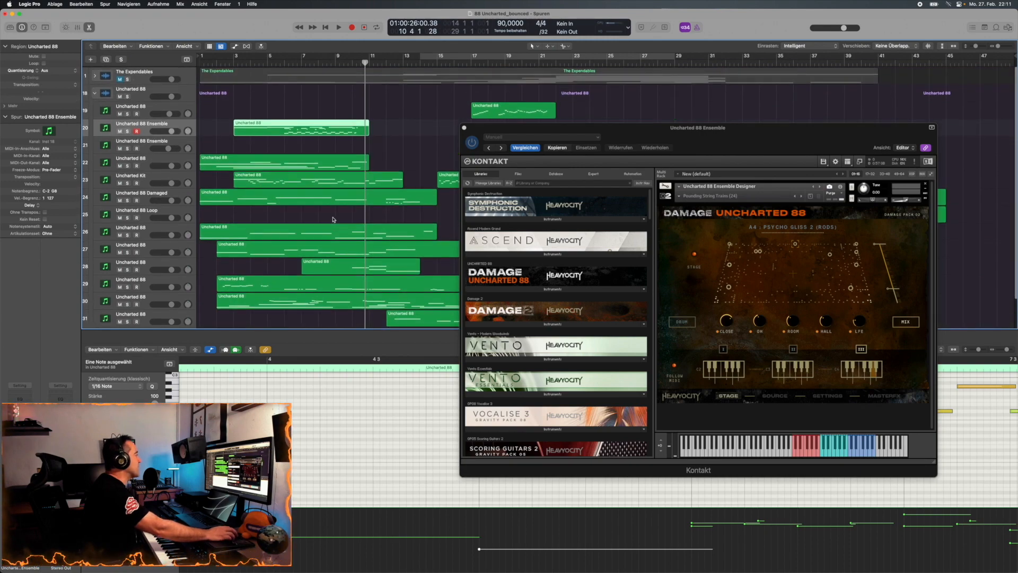
left_click_drag(653, 134, 583, 360)
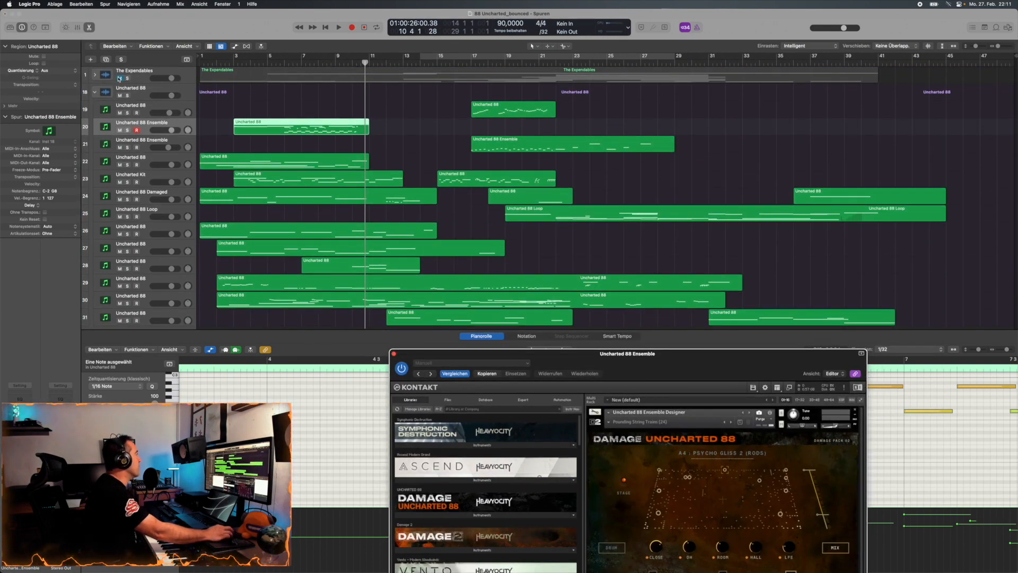
left_click(119, 78)
left_click(145, 92)
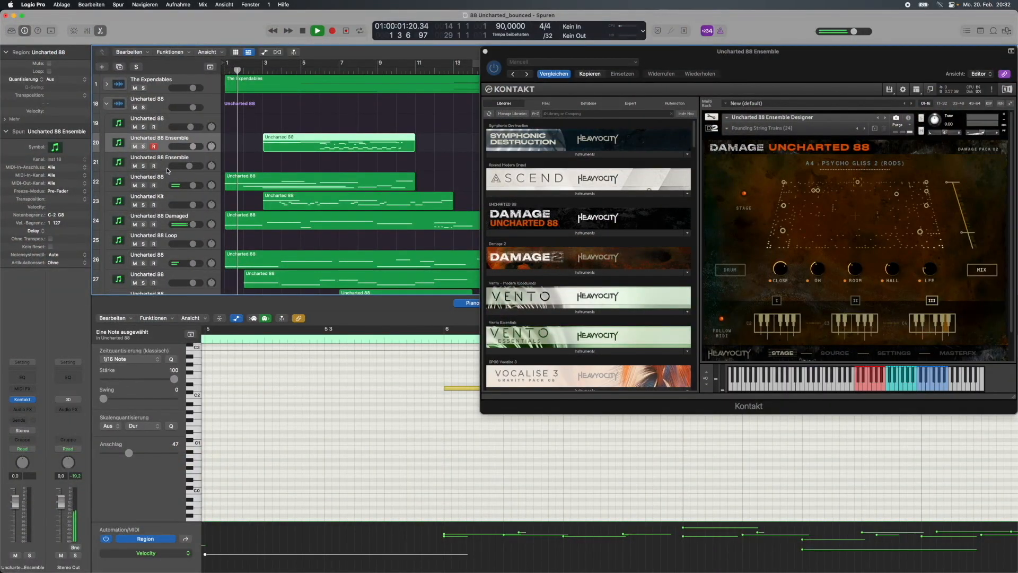
Step: Inspect the Uncharted Kit, Uncharted 88 Ensemble, track 29 and Uncharted 88 Loop instruments in turn while the full arrangement plays
left_click(174, 199)
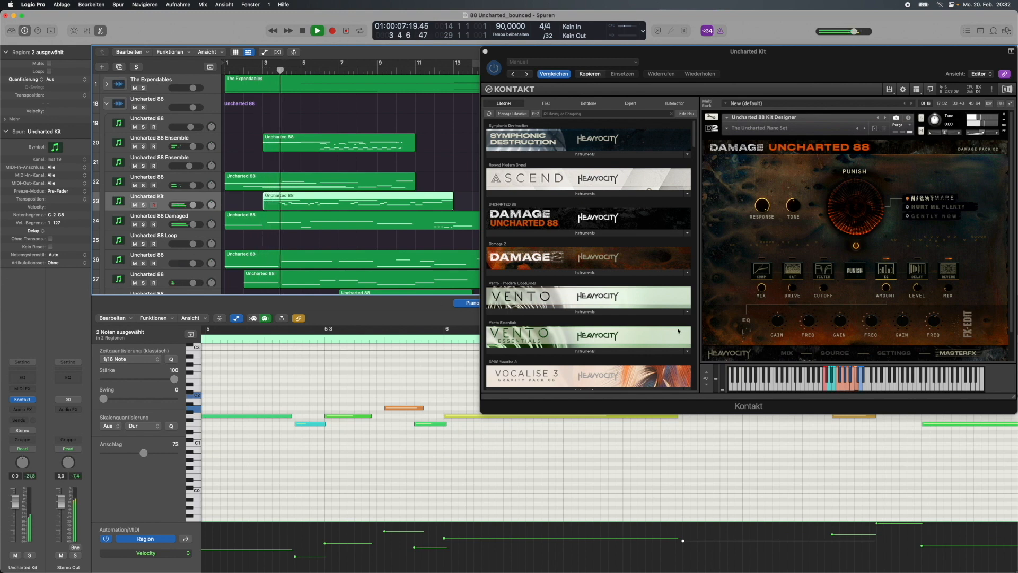
left_click(833, 353)
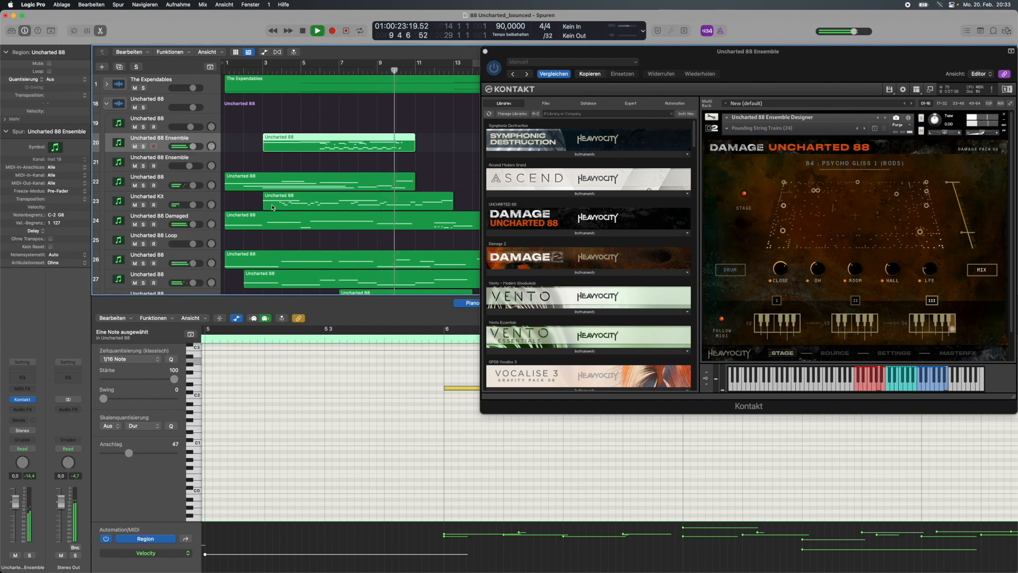
scroll(272, 206, "down", 3)
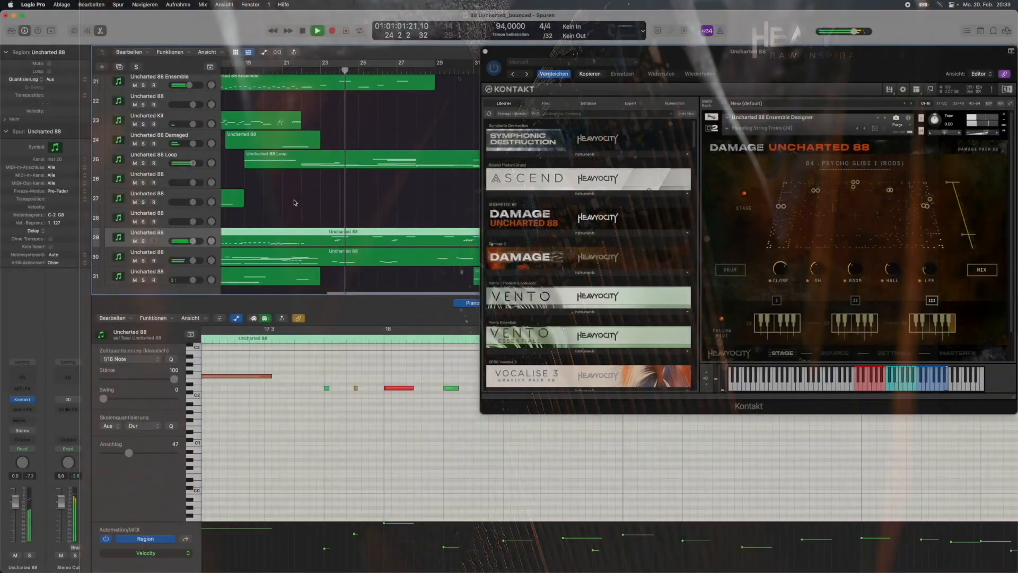
scroll(295, 202, "down", 3)
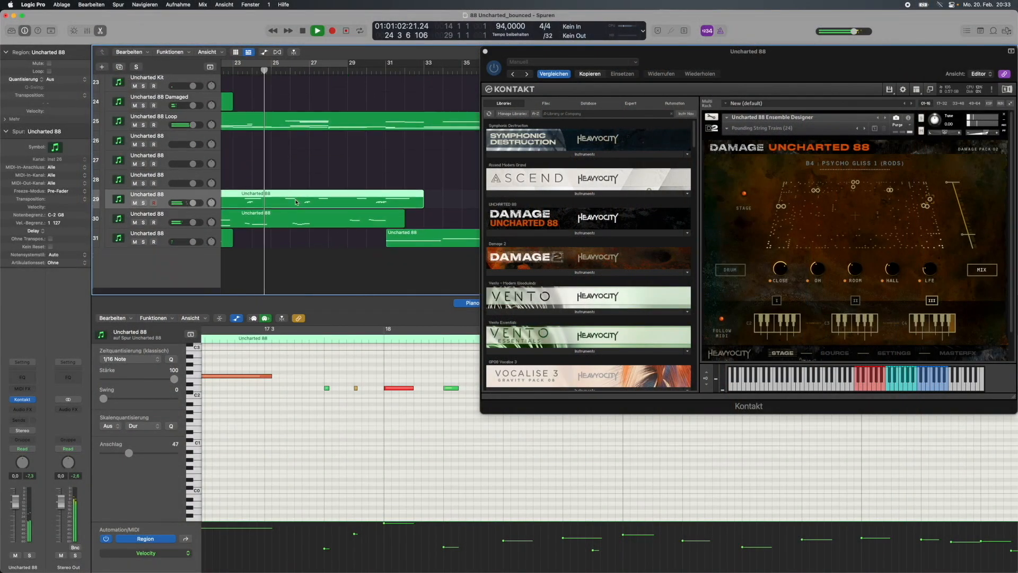
left_click(174, 127)
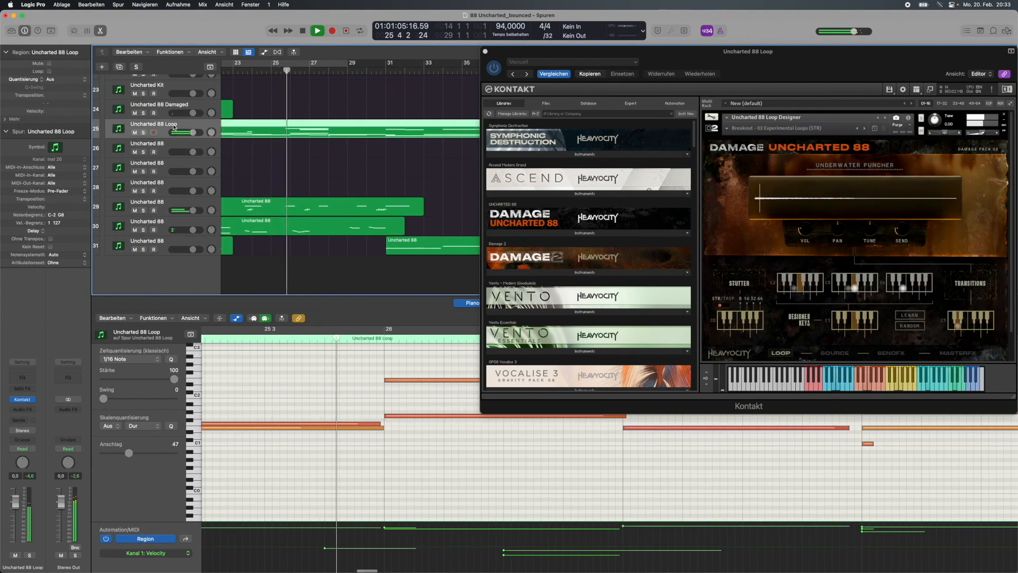